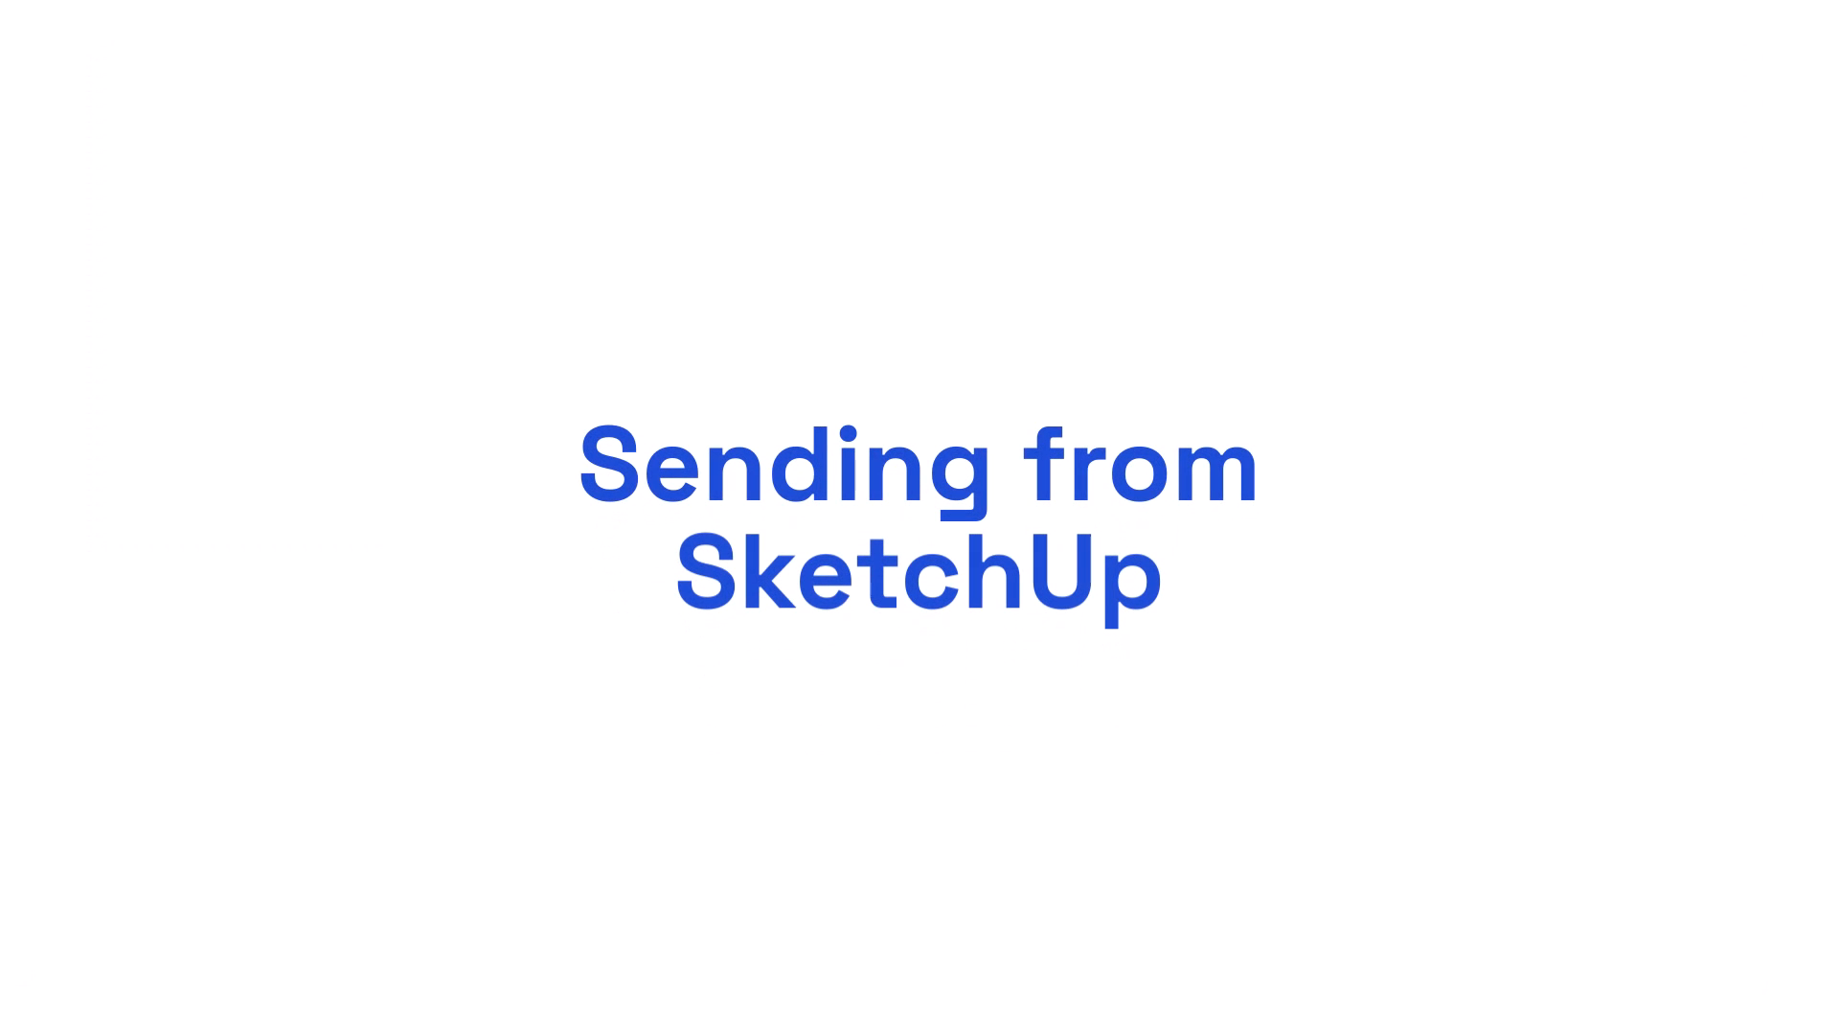
- Group the three chairs along the near side of the dining table and select the group
mouse_move(1249, 264)
mouse_down()
mouse_move(867, 613)
mouse_move(395, 876)
mouse_up()
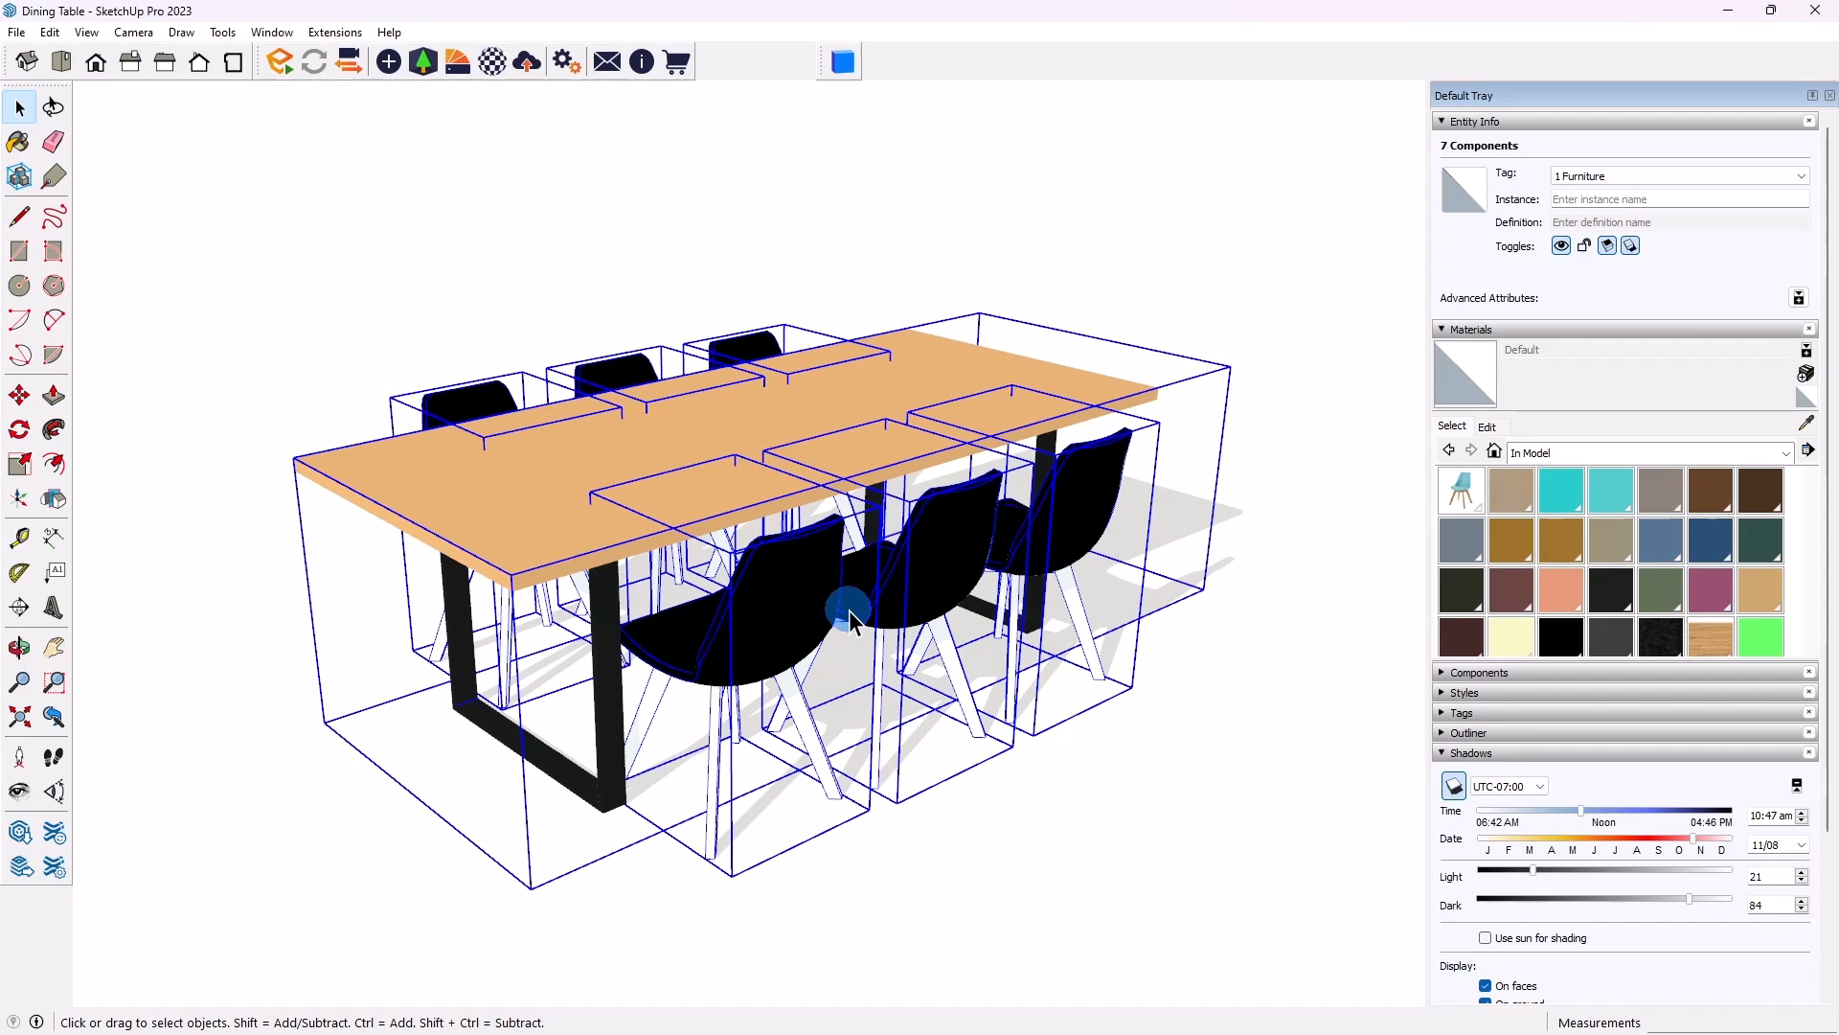
click(957, 862)
click(722, 623)
ctrl+click(891, 595)
ctrl+click(1001, 567)
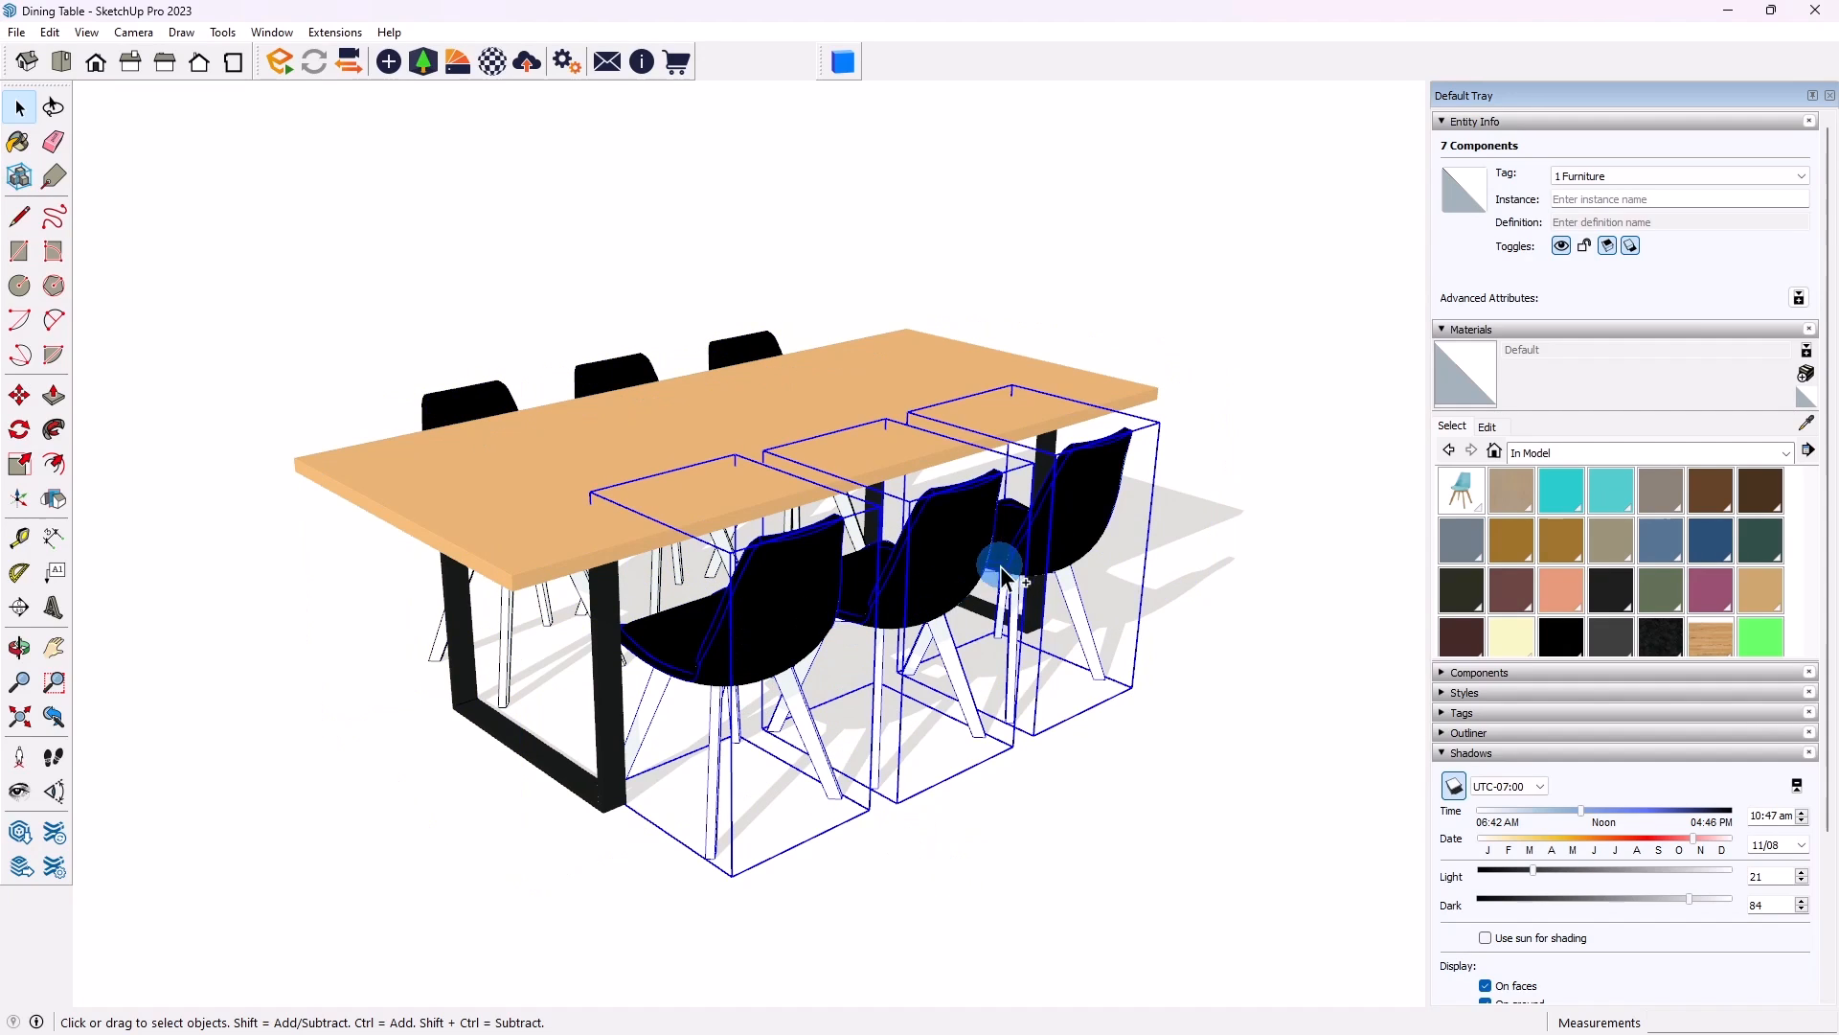
right_click(954, 581)
click(985, 772)
click(831, 784)
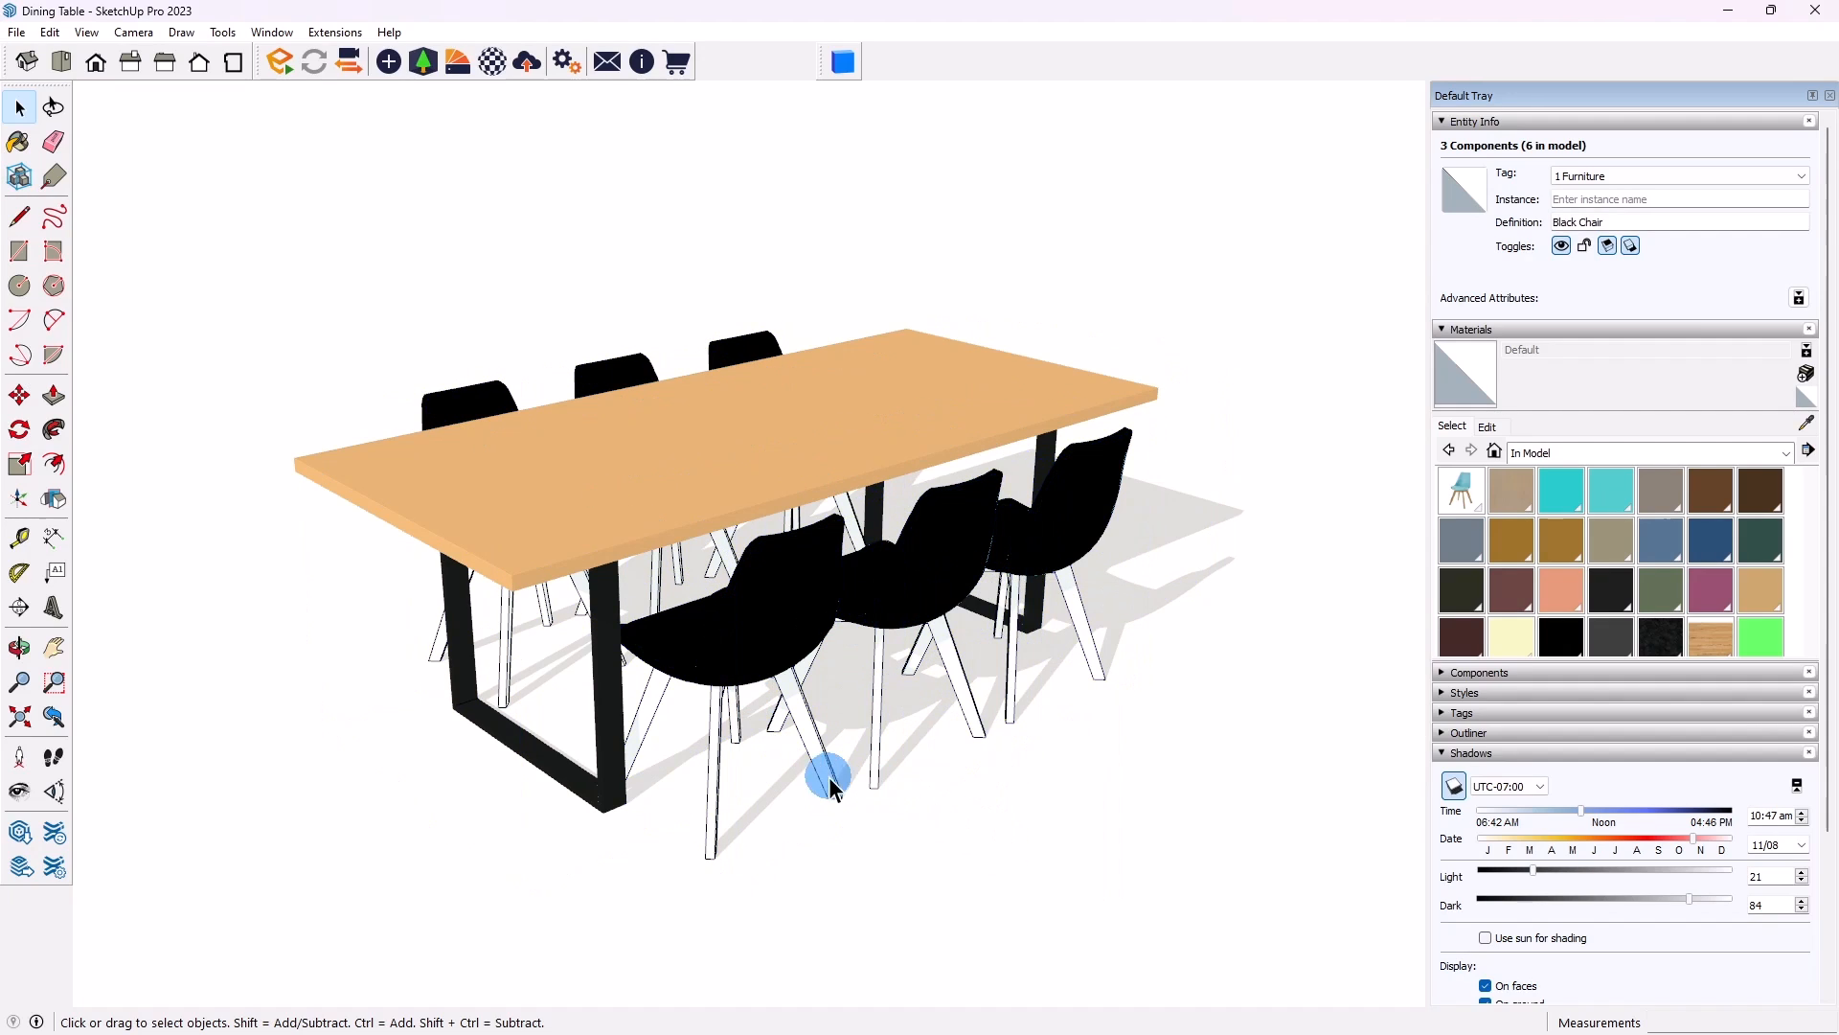
click(921, 609)
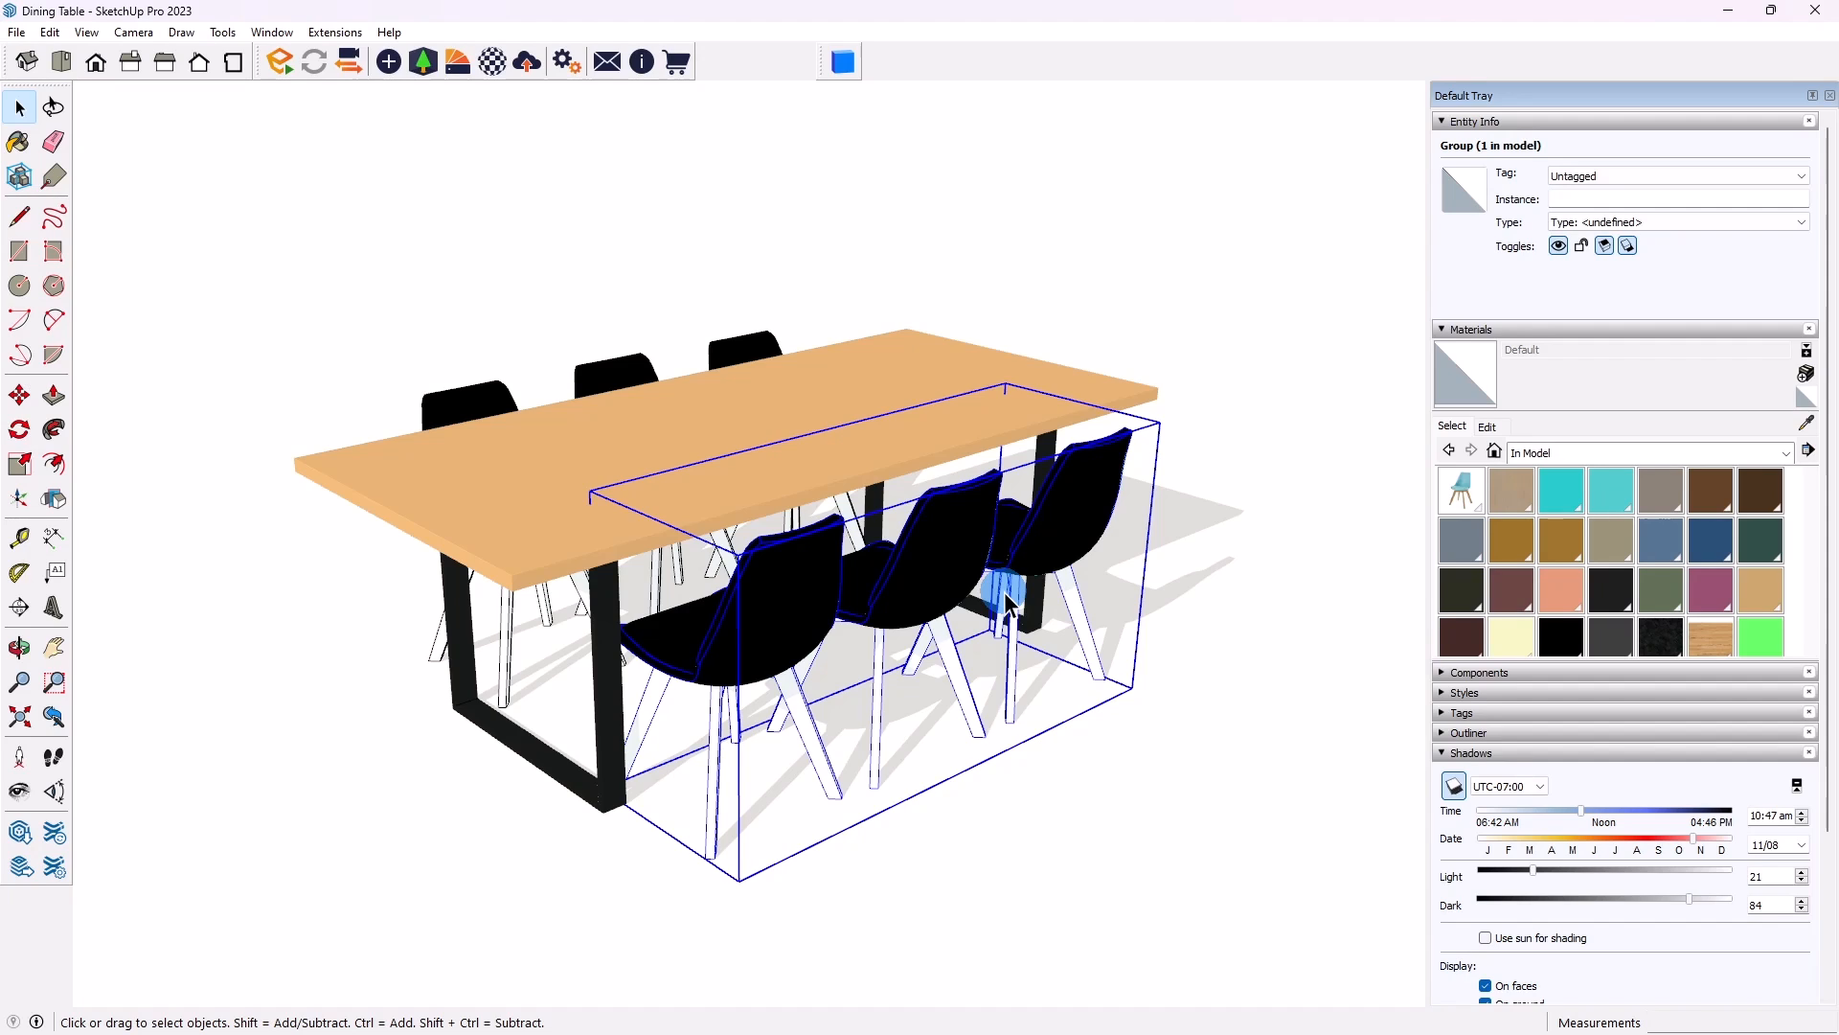
- Open the chair group for editing, examine its individual chairs, and exit the group
double_click(891, 604)
click(949, 576)
click(1058, 537)
click(805, 606)
click(960, 589)
click(1057, 544)
click(1185, 770)
click(862, 596)
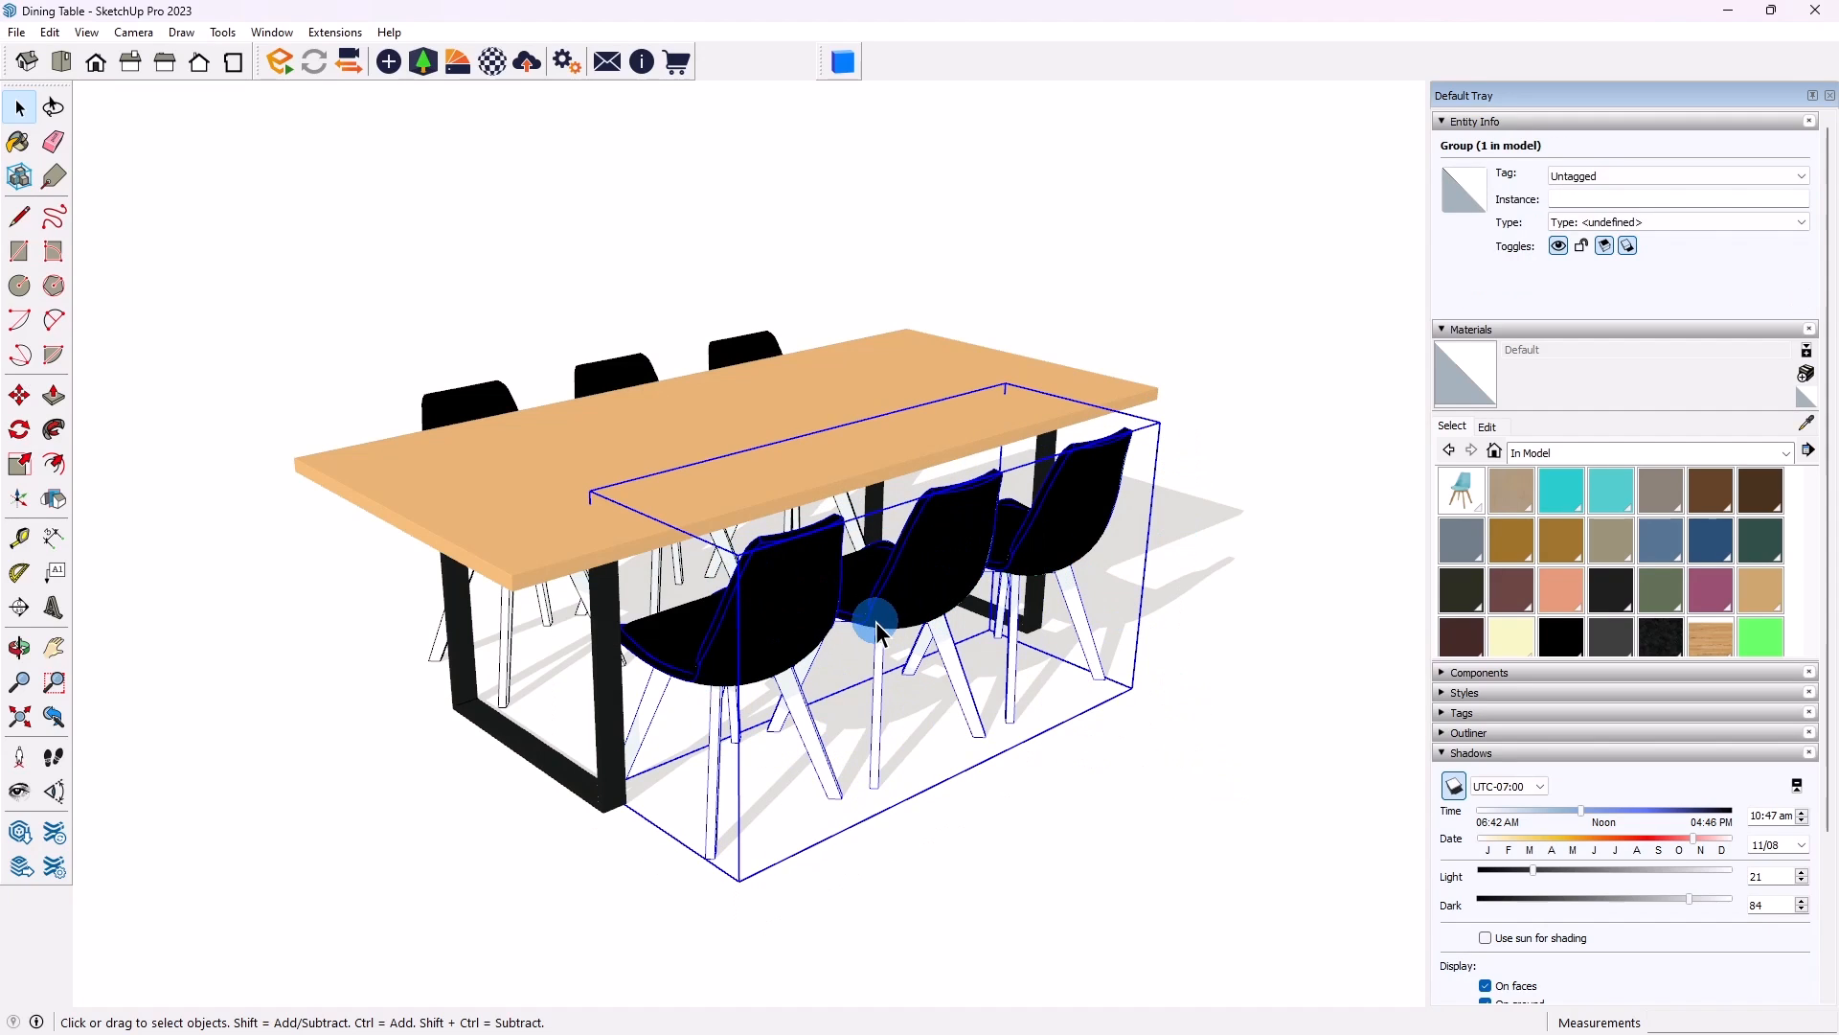
double_click(880, 627)
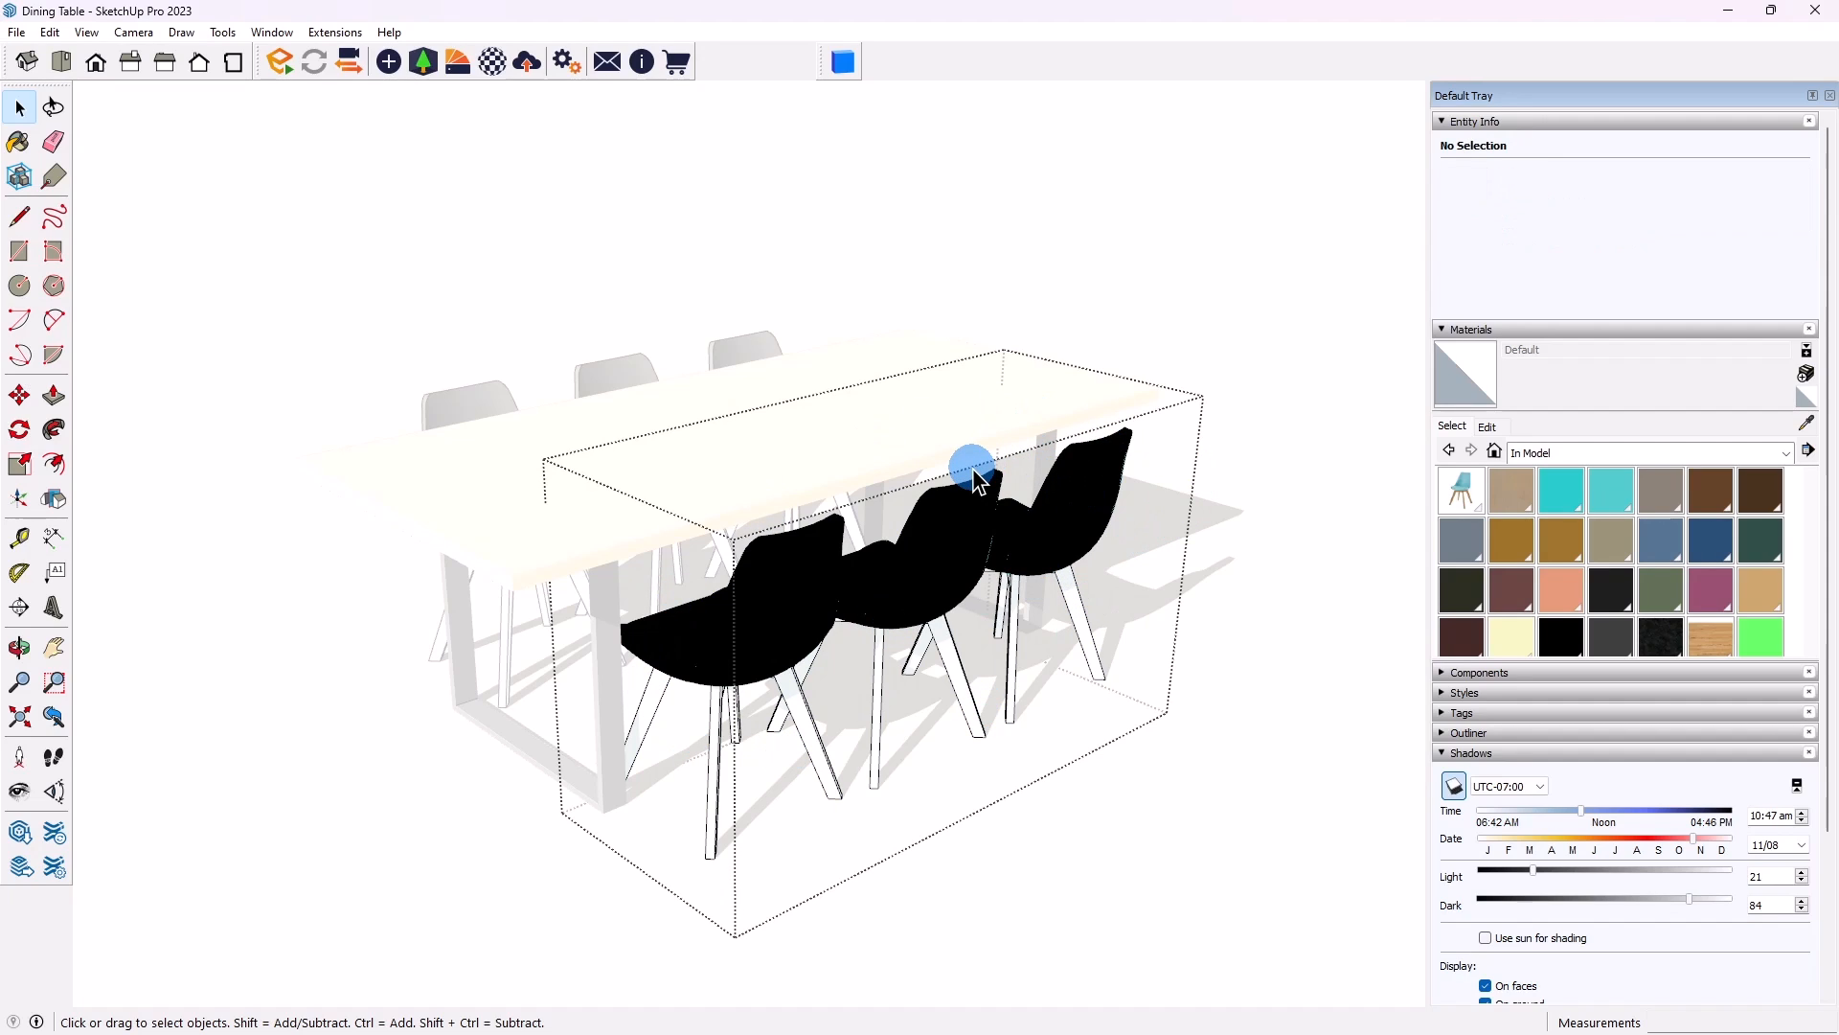
key(Escape)
- Explode the group of three near-side chairs back into separate chair components
click(910, 571)
right_click(906, 577)
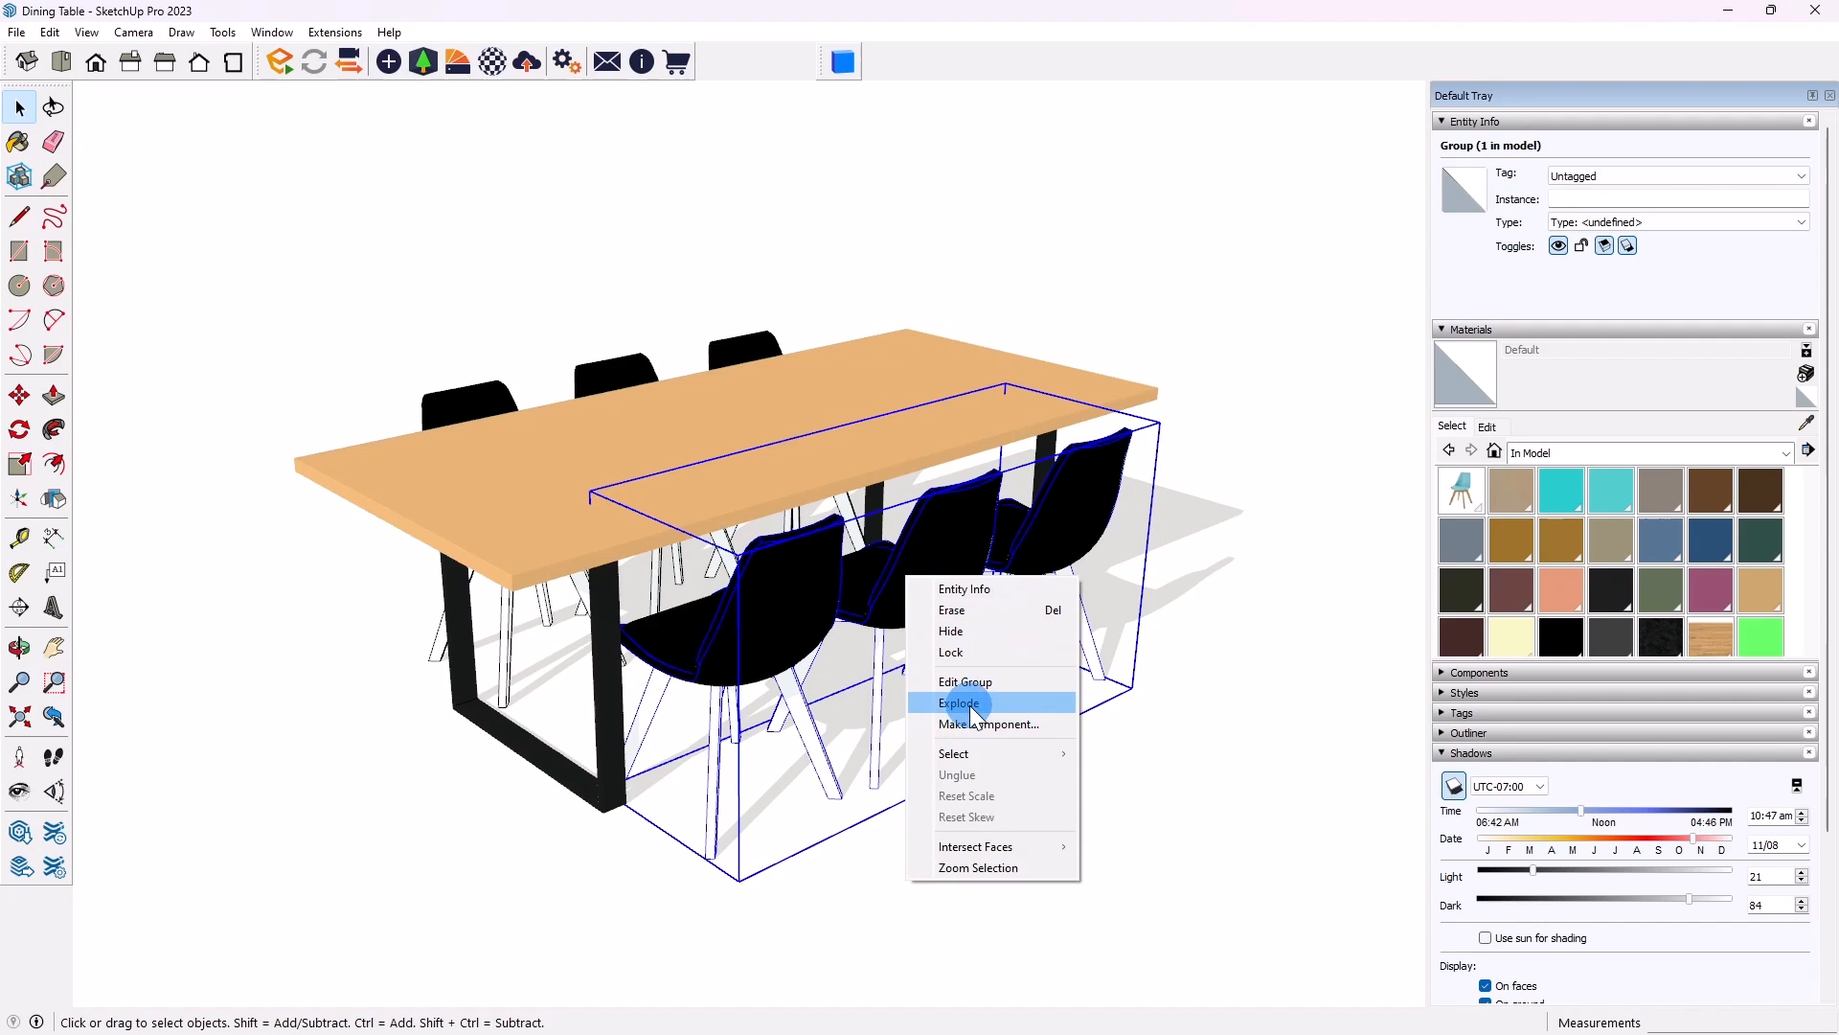
click(948, 711)
click(1002, 828)
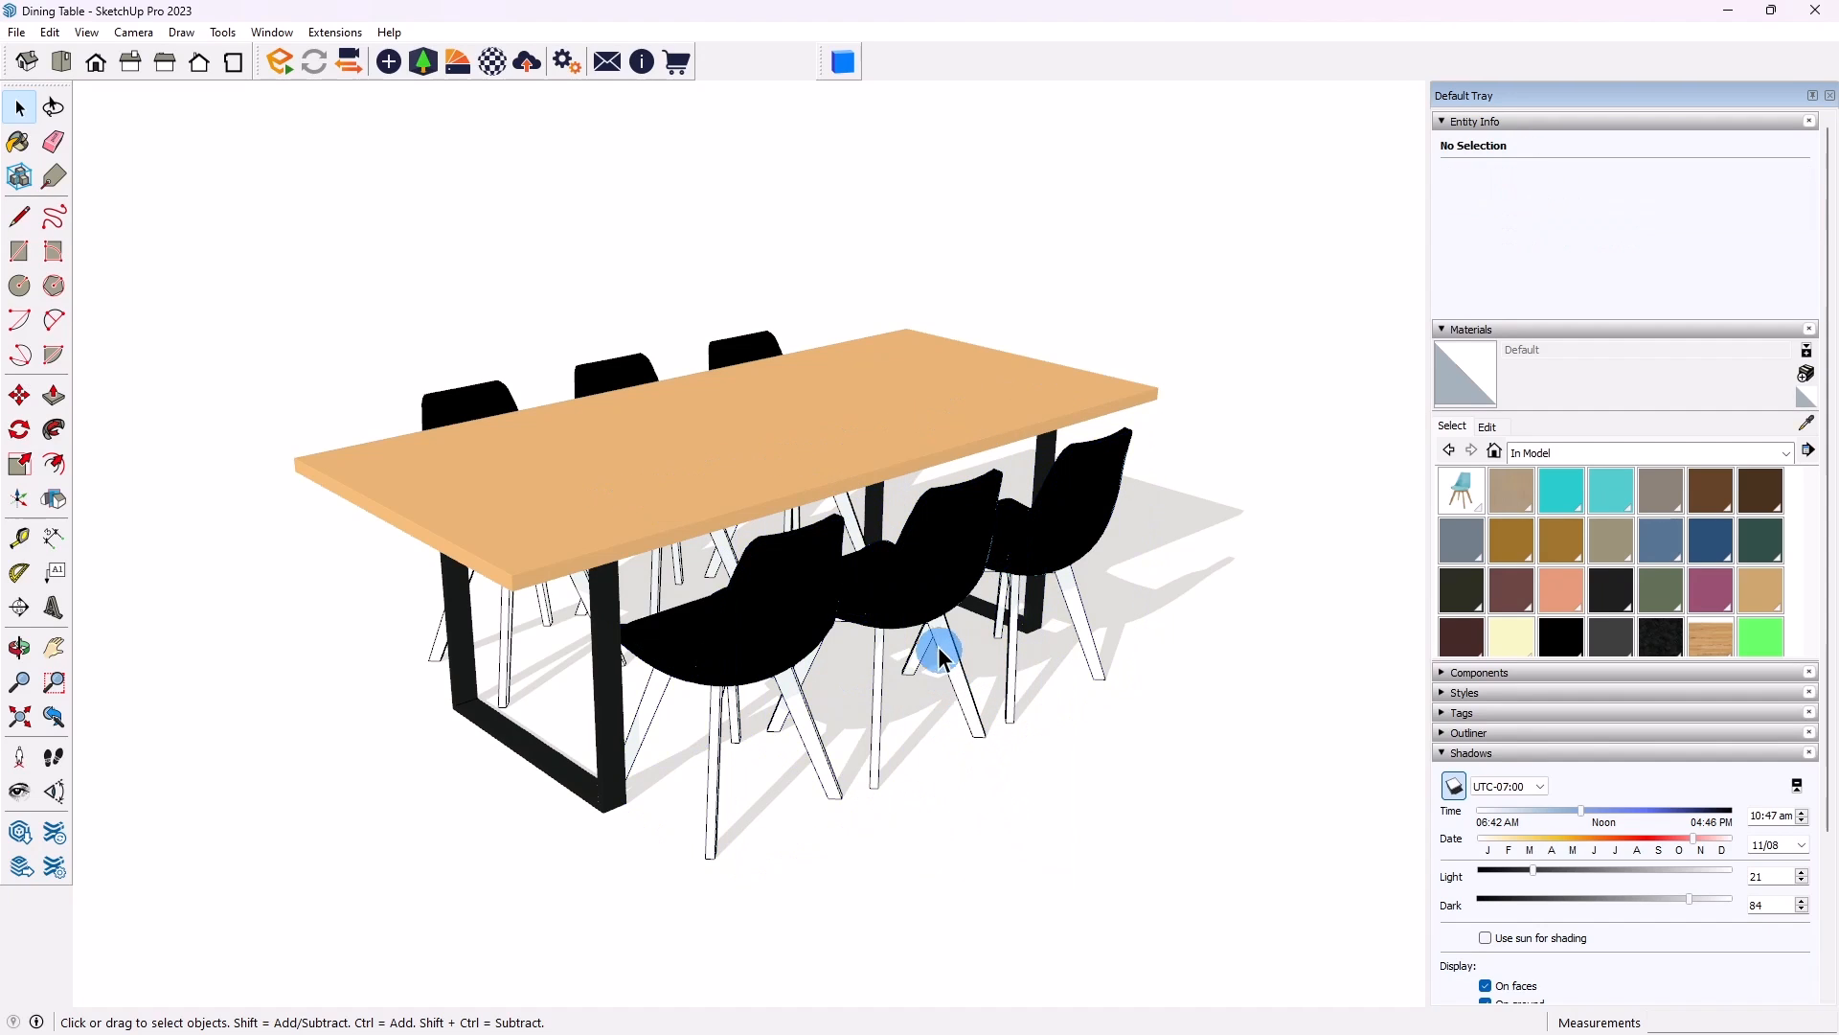
- Examine the component definitions of the three near-side chairs and the table, and clear the selection
click(936, 595)
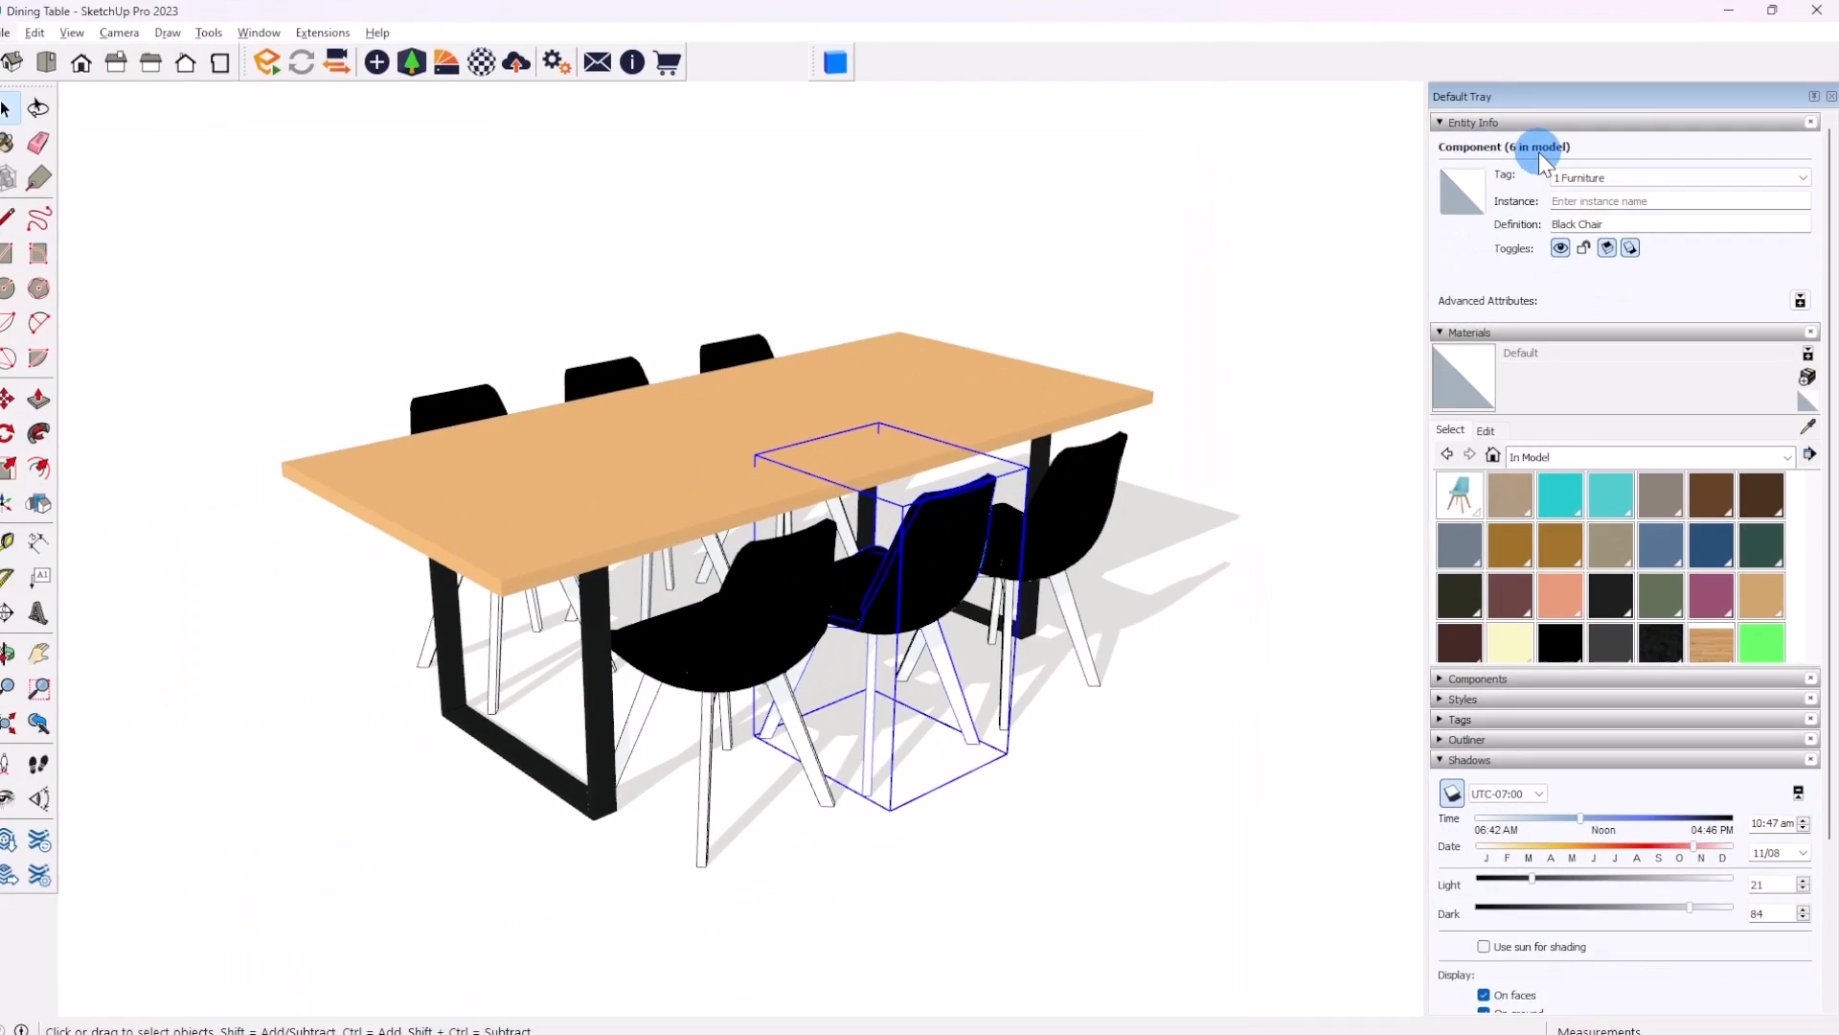
click(822, 750)
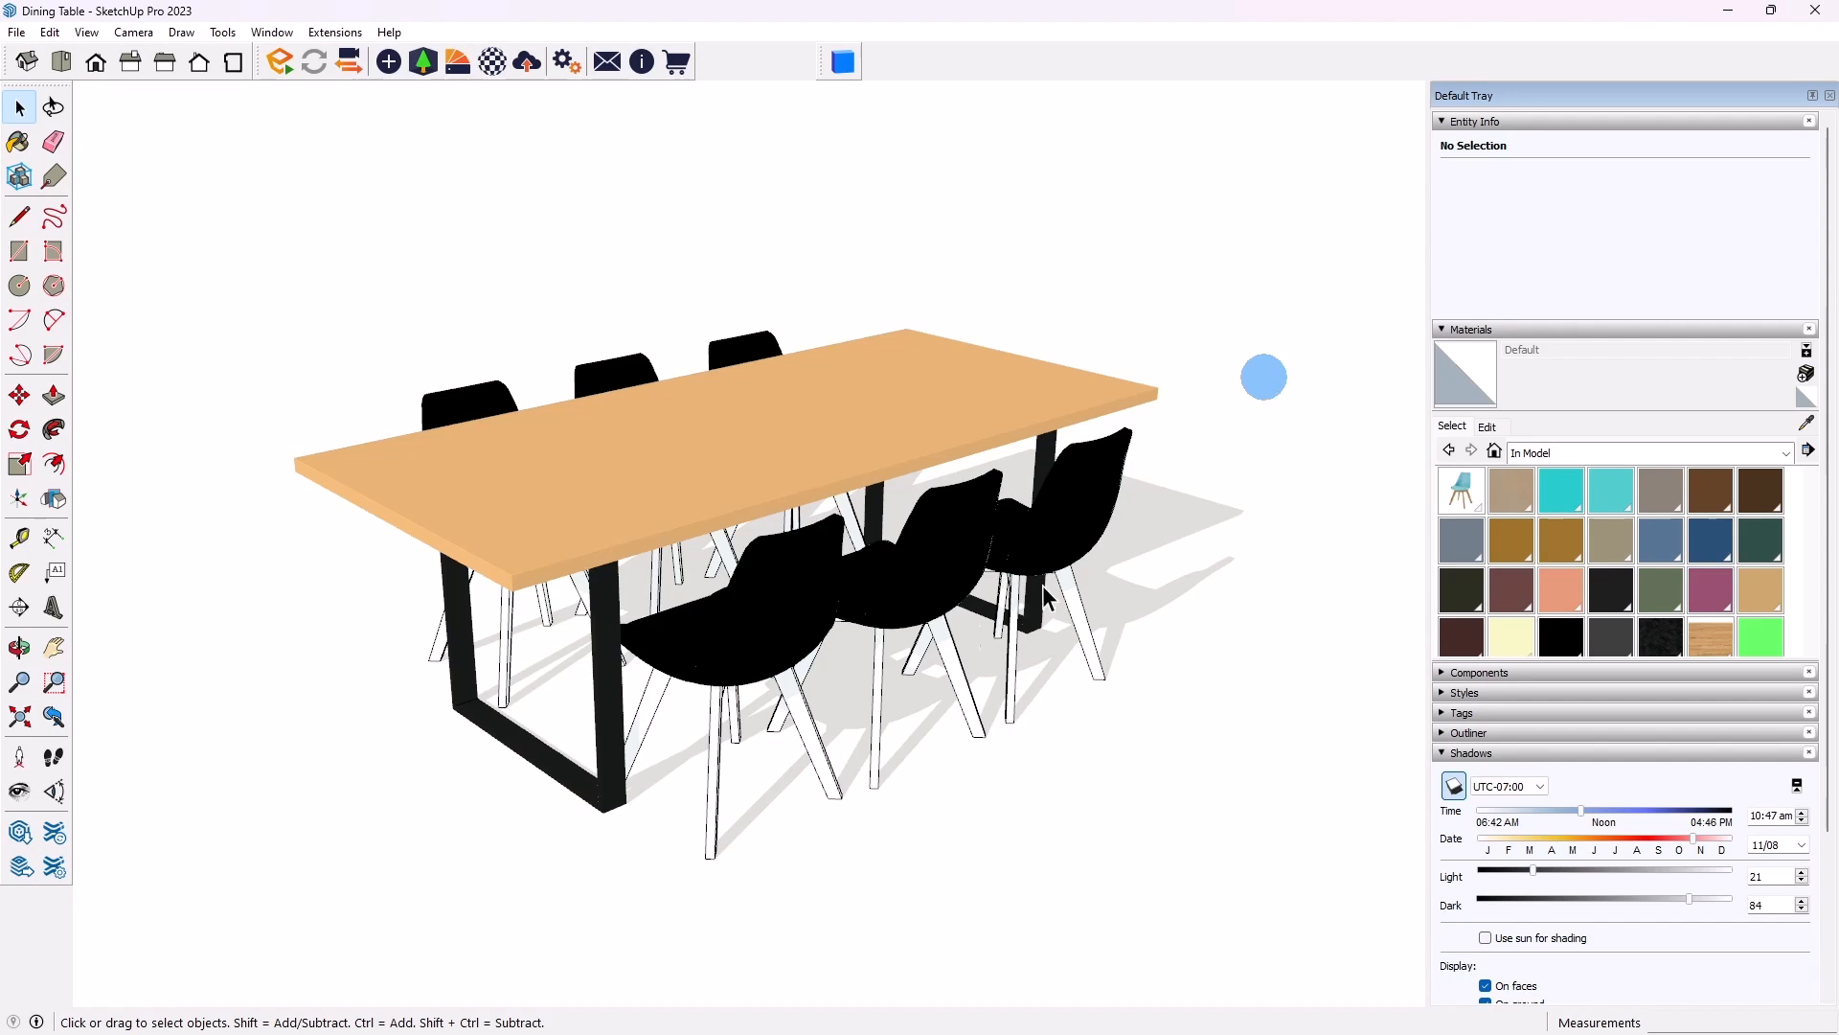
click(917, 596)
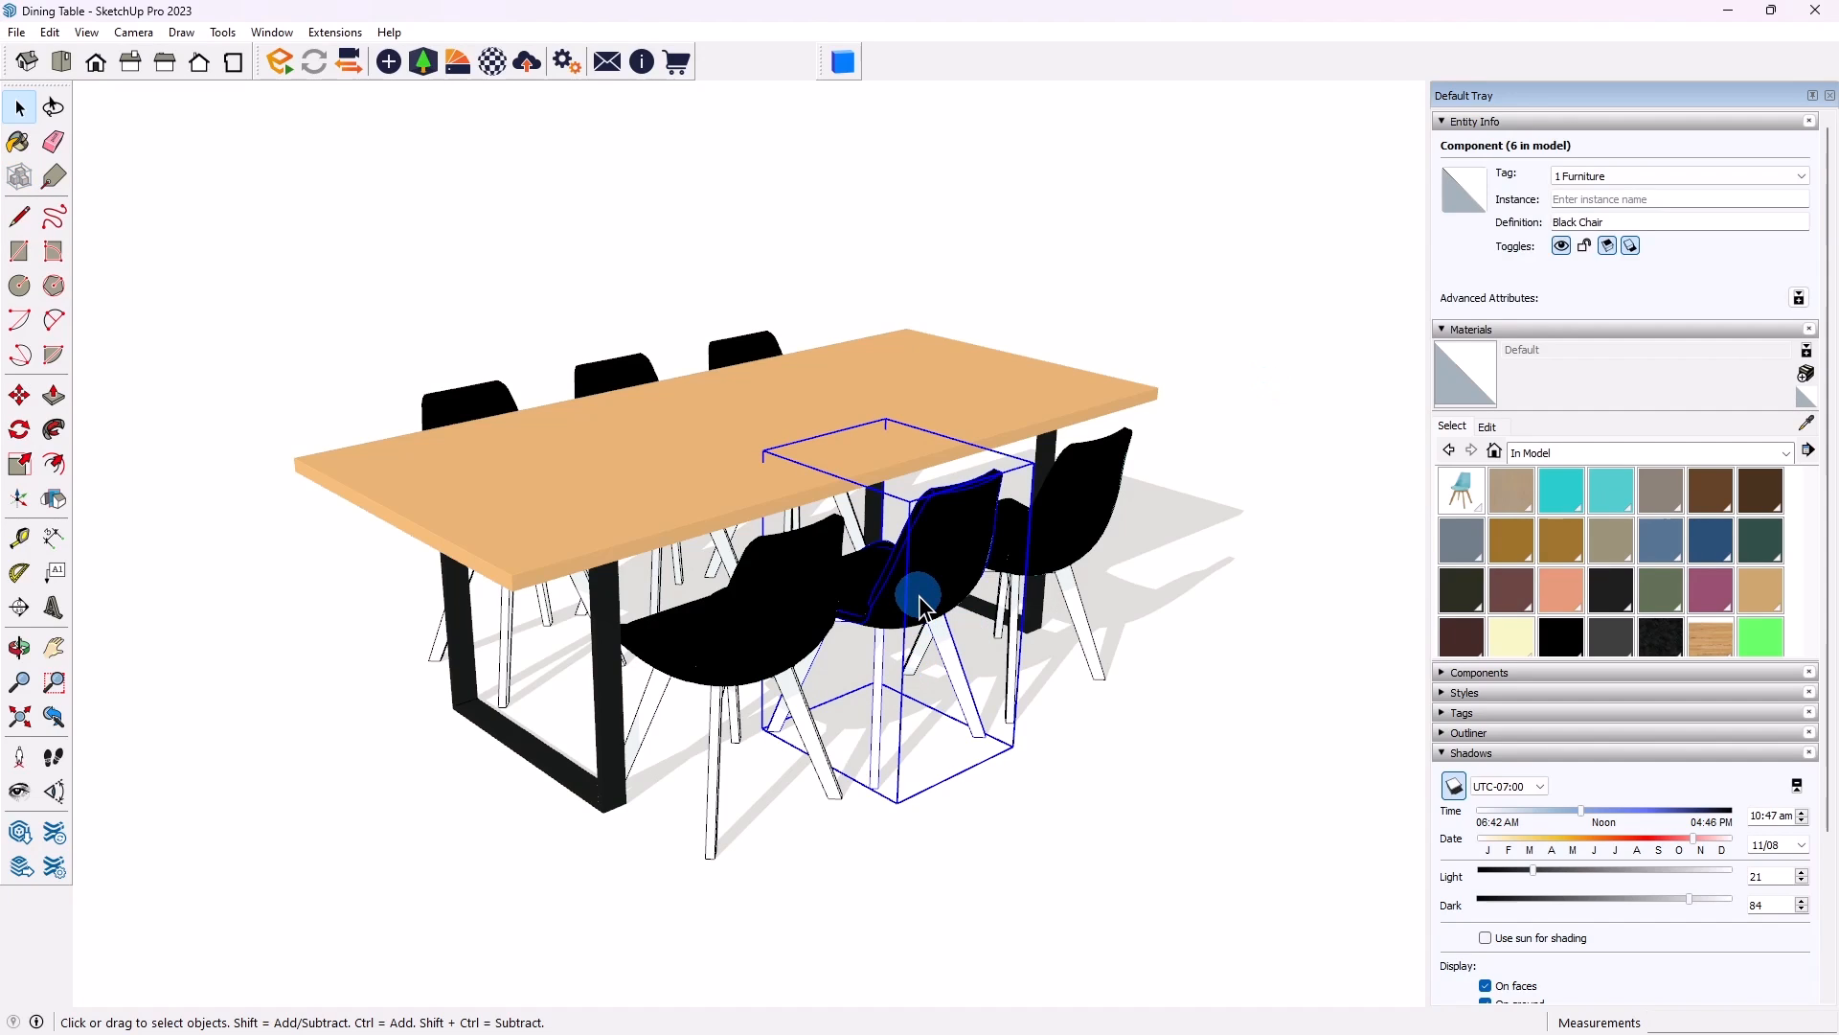
click(751, 657)
click(1088, 533)
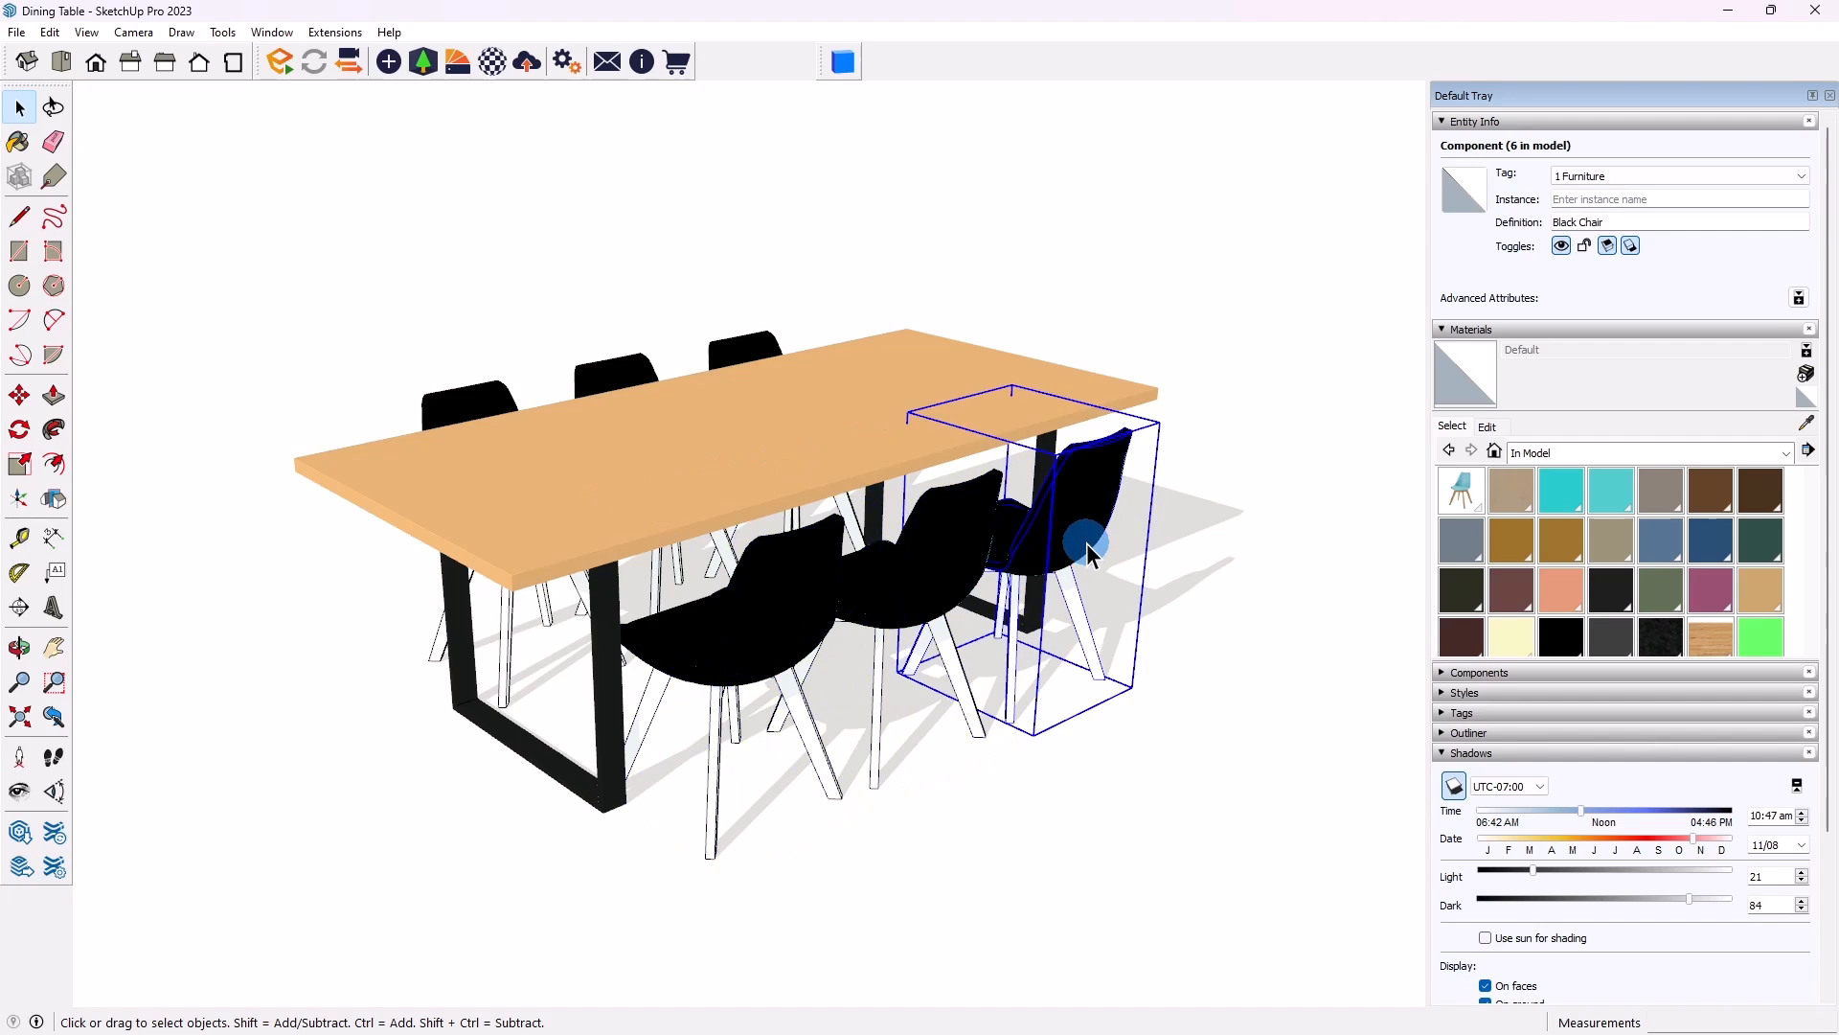
click(799, 476)
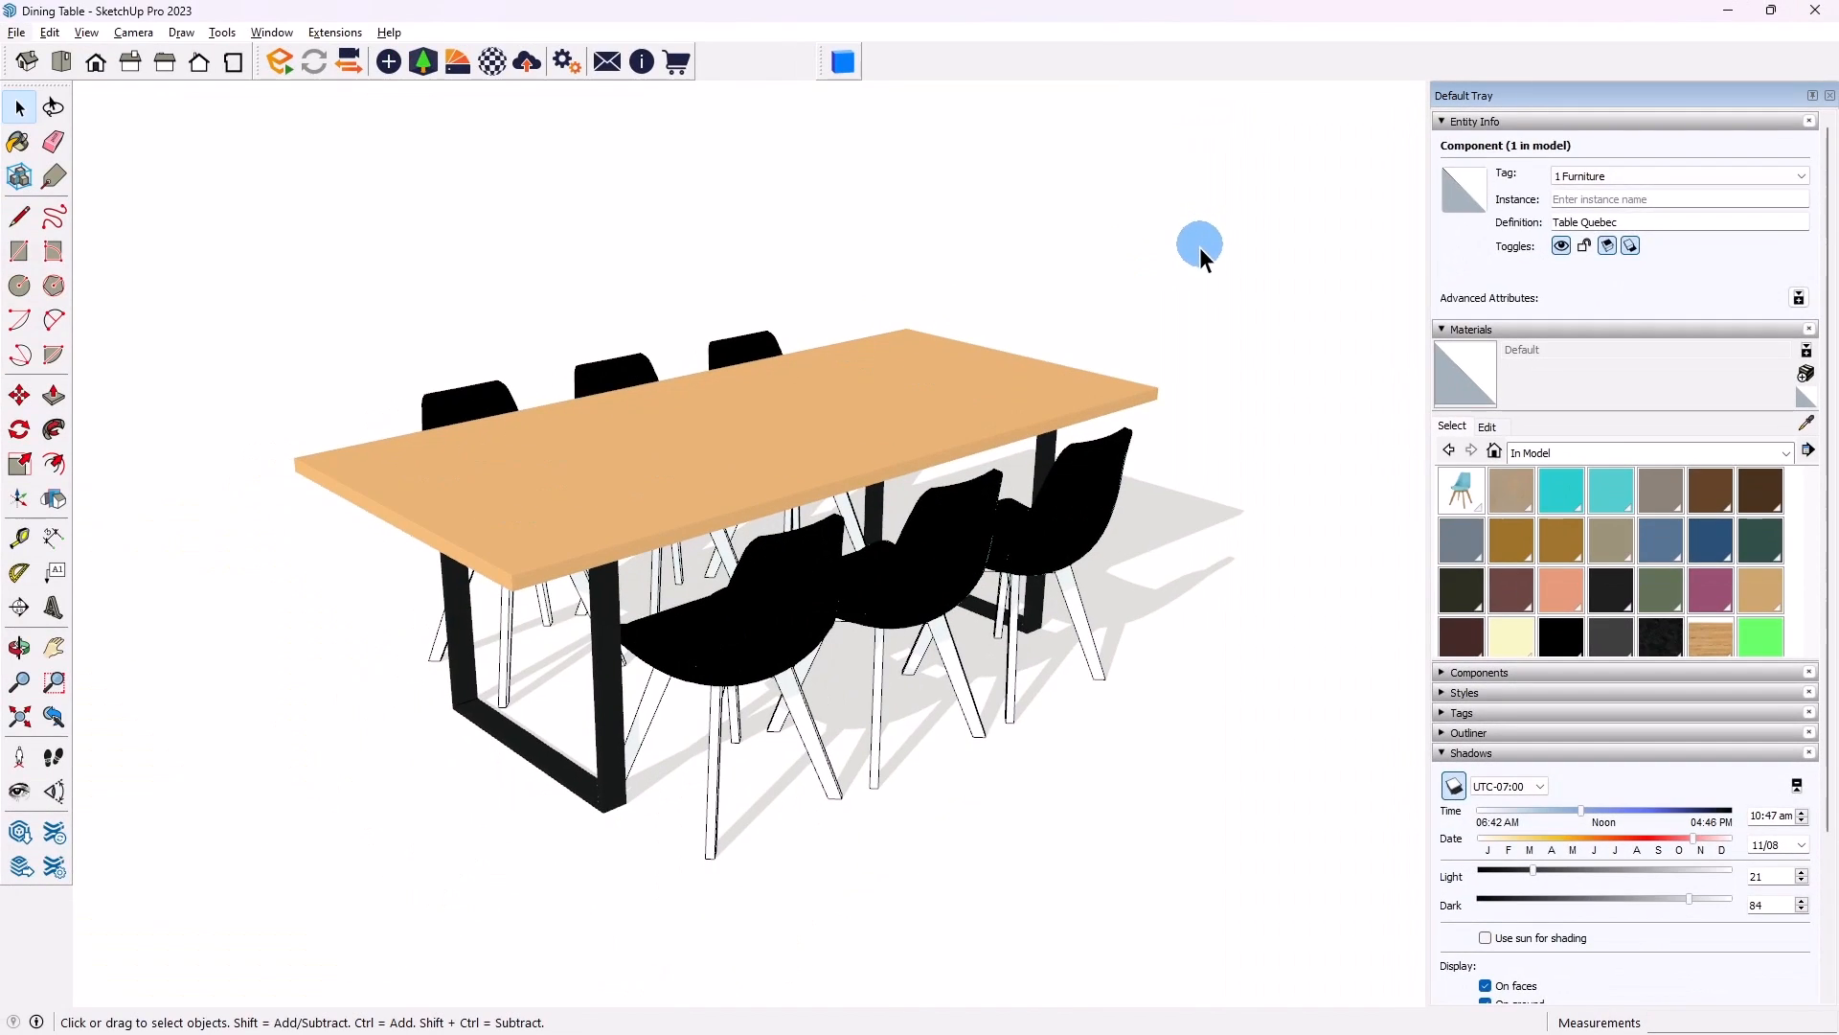
click(1233, 270)
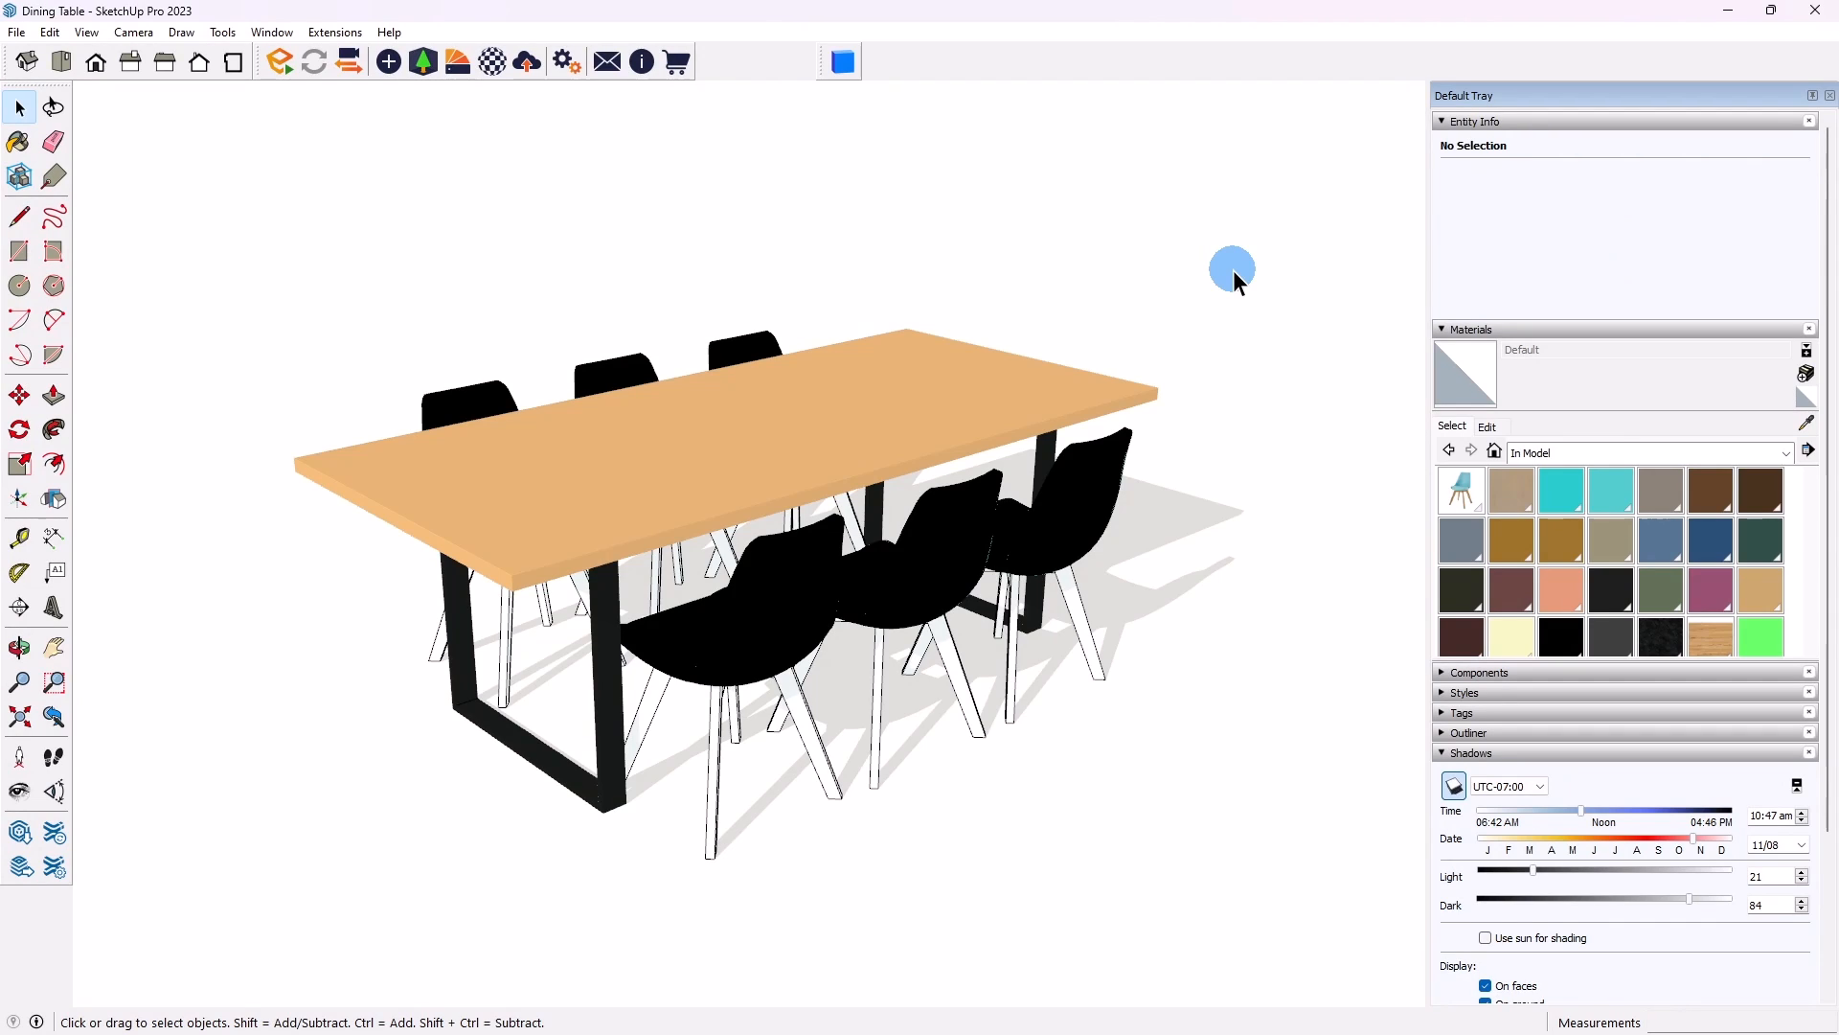
- Send the whole dining set through Speckle to the "SketchUp to Revit Families" stream and view the sent model on the web
click(847, 61)
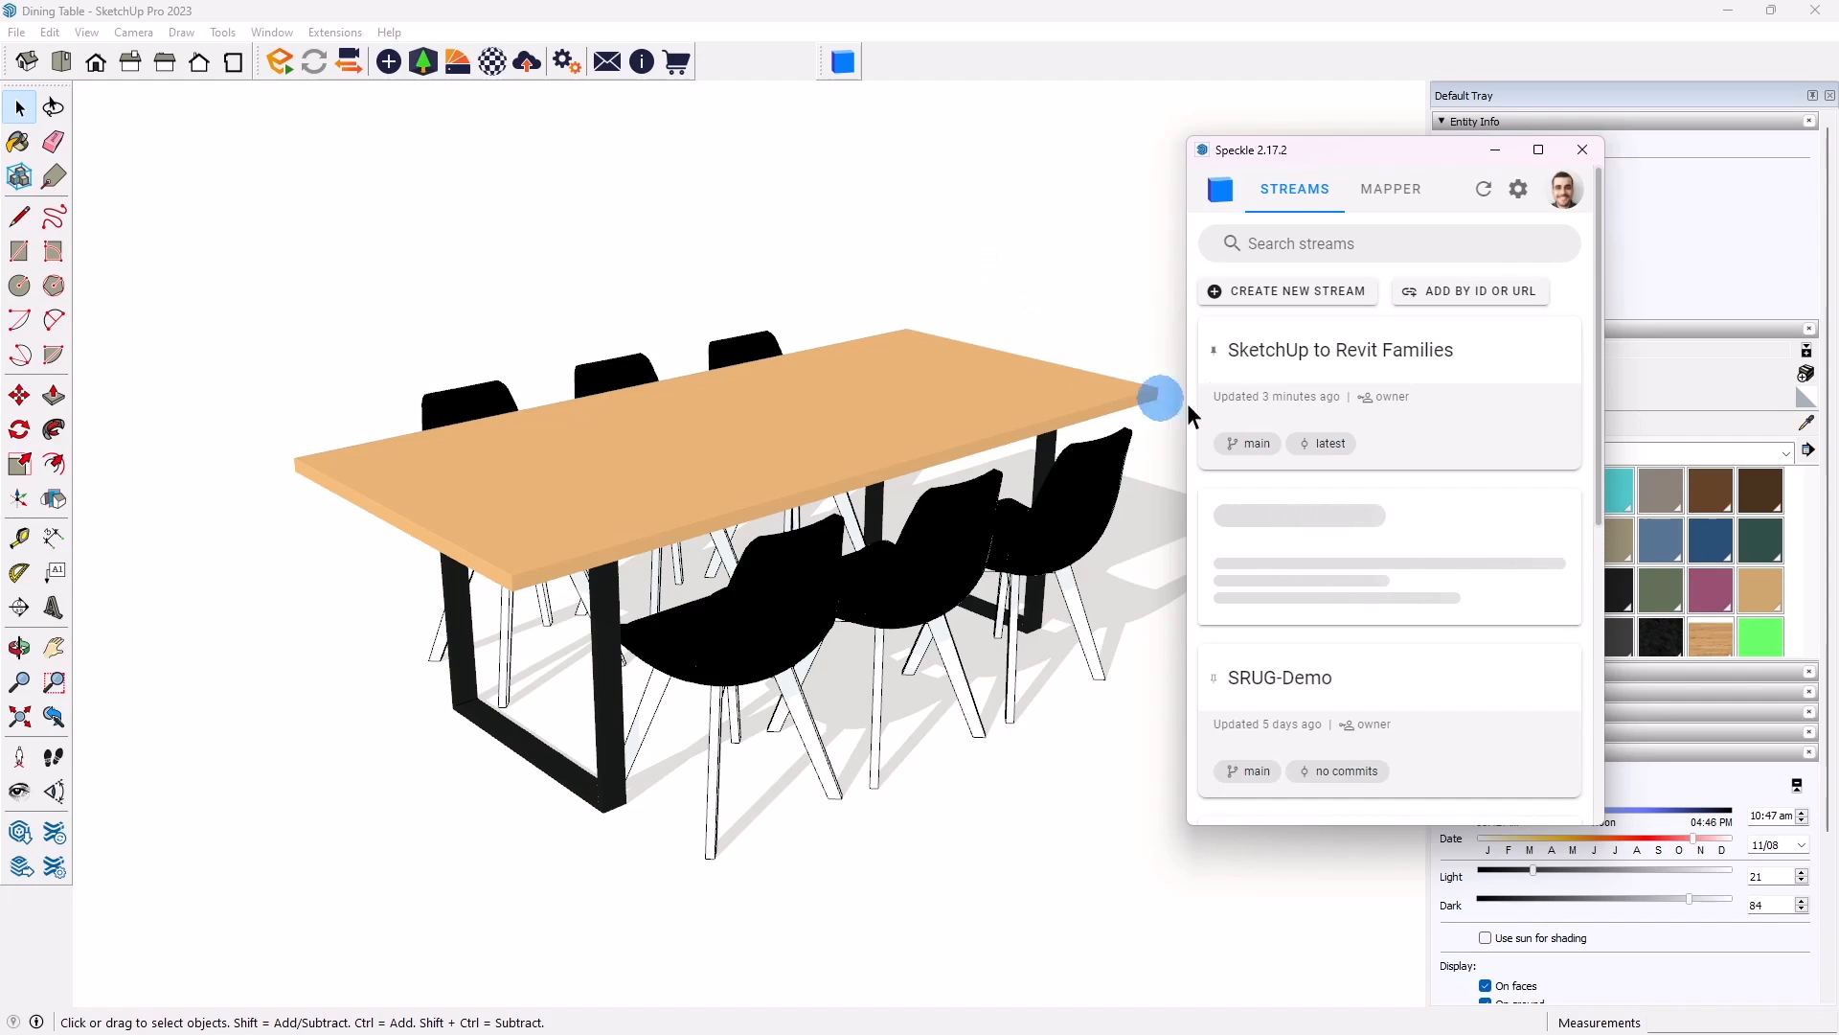
drag(1334, 155, 1395, 113)
drag(1216, 207, 330, 883)
click(1563, 324)
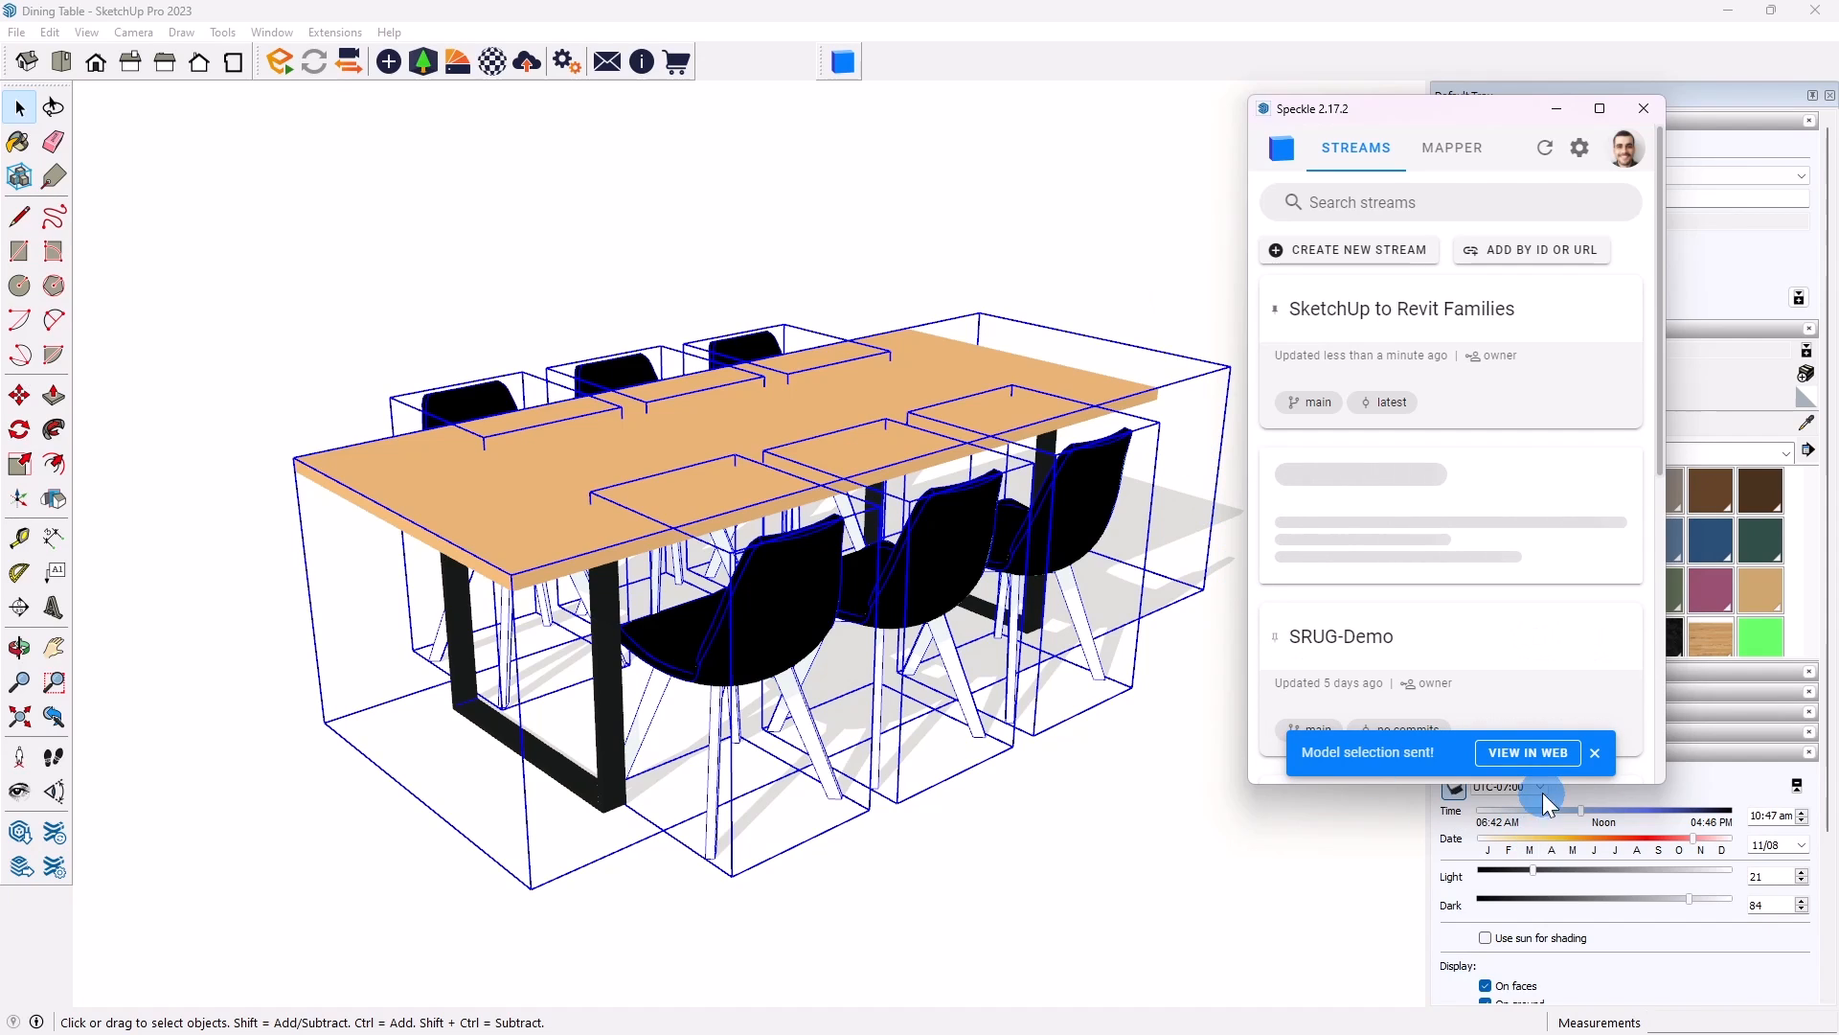
click(1528, 751)
drag(1400, 786, 628, 522)
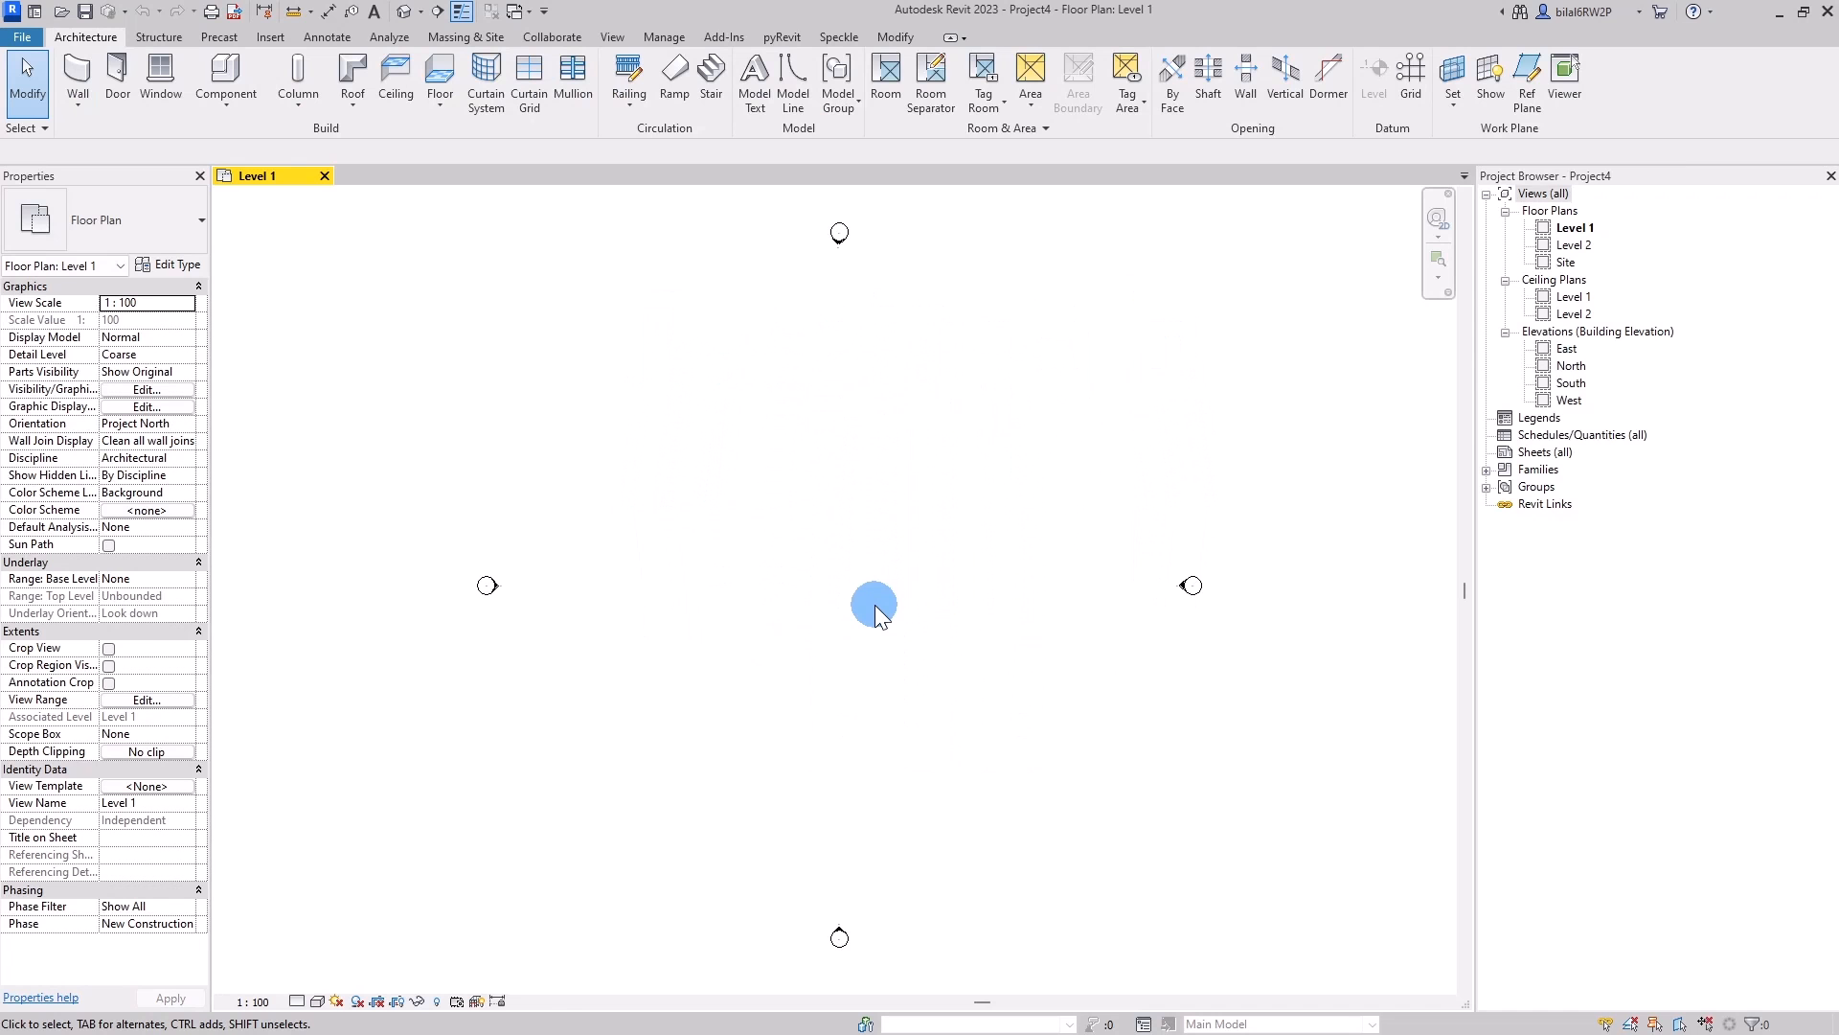
- Switch to Revit and use the Speckle Revit Connector to receive the main model from the "SketchUp to Revit Families" stream
click(825, 255)
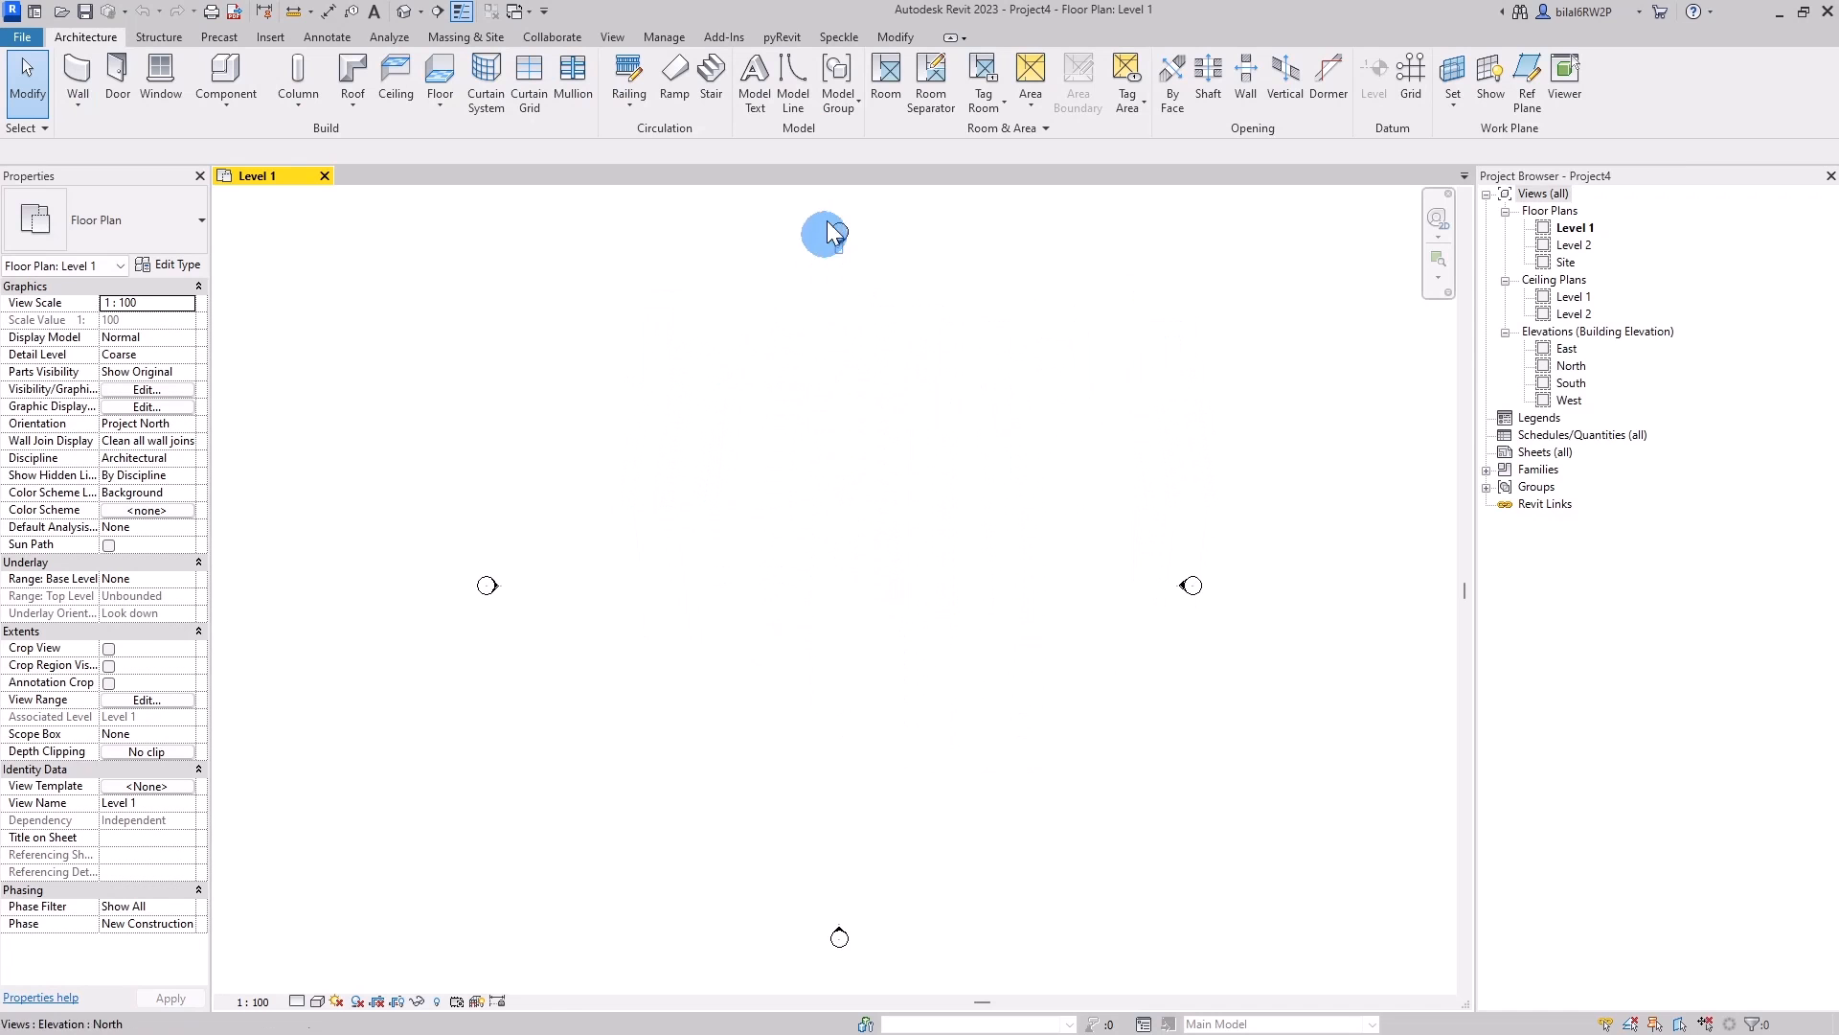
click(839, 36)
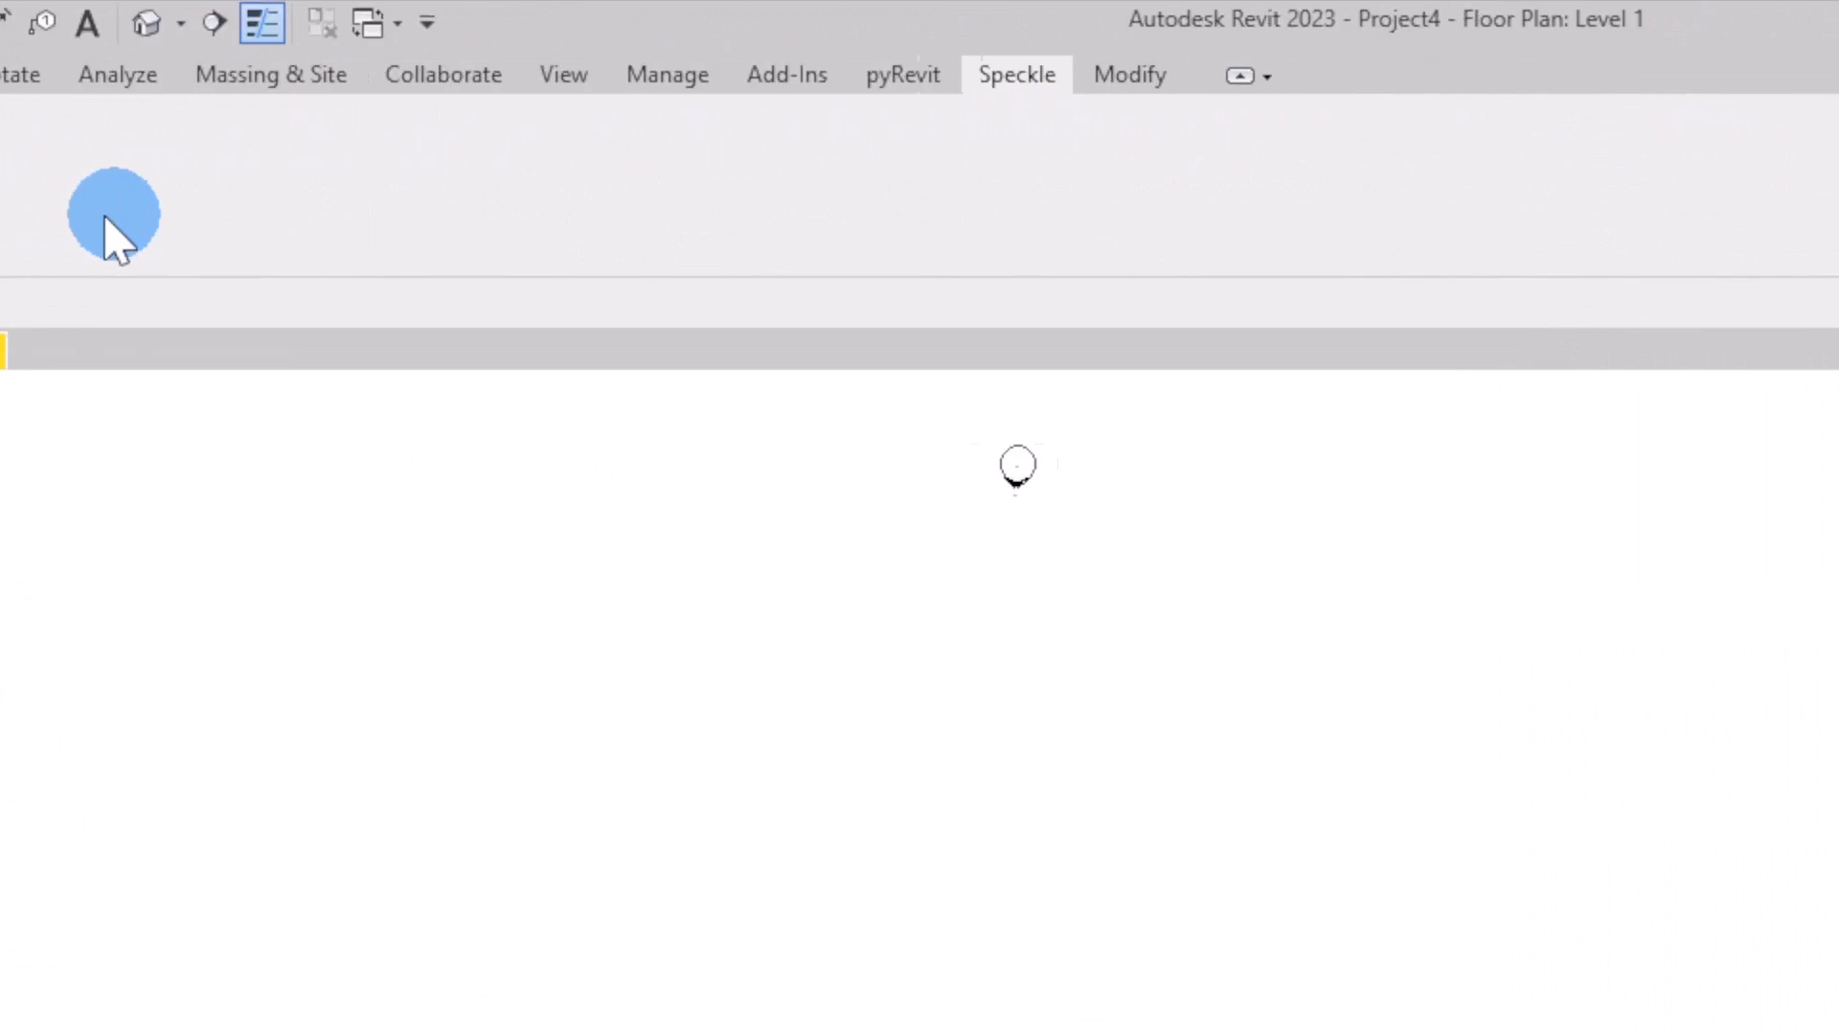
click(115, 187)
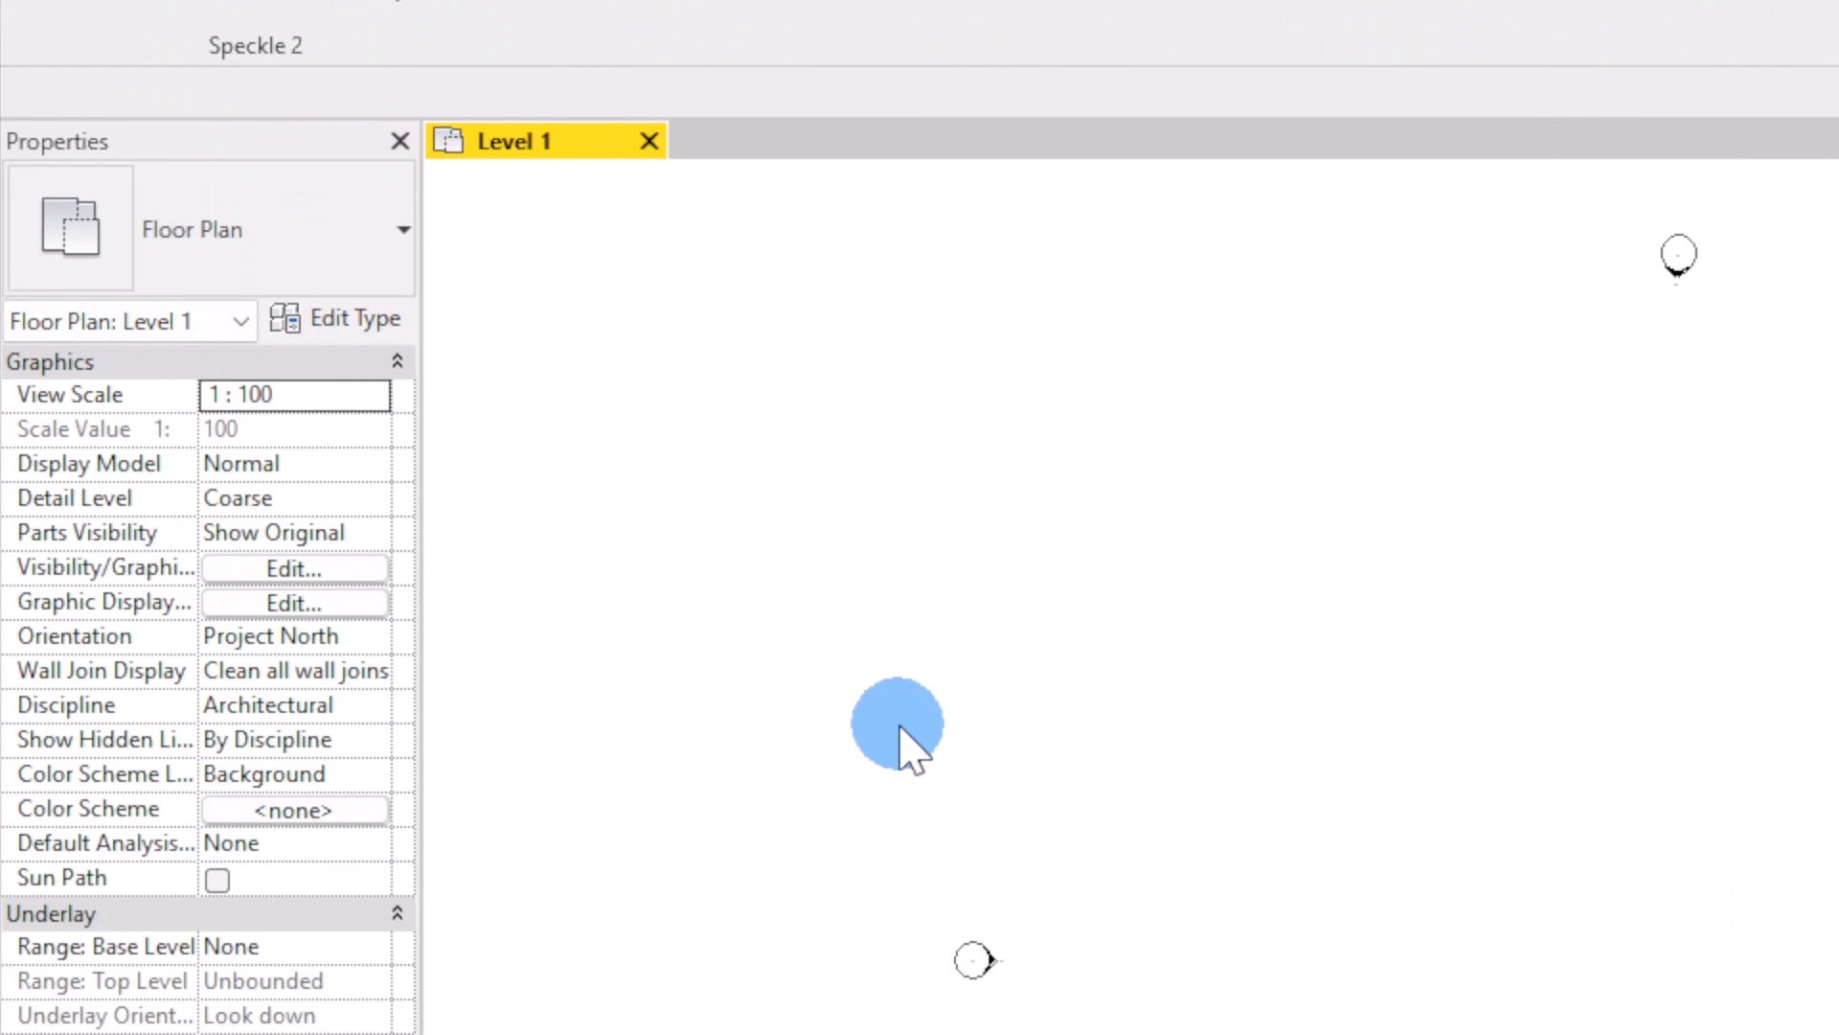
click(1631, 403)
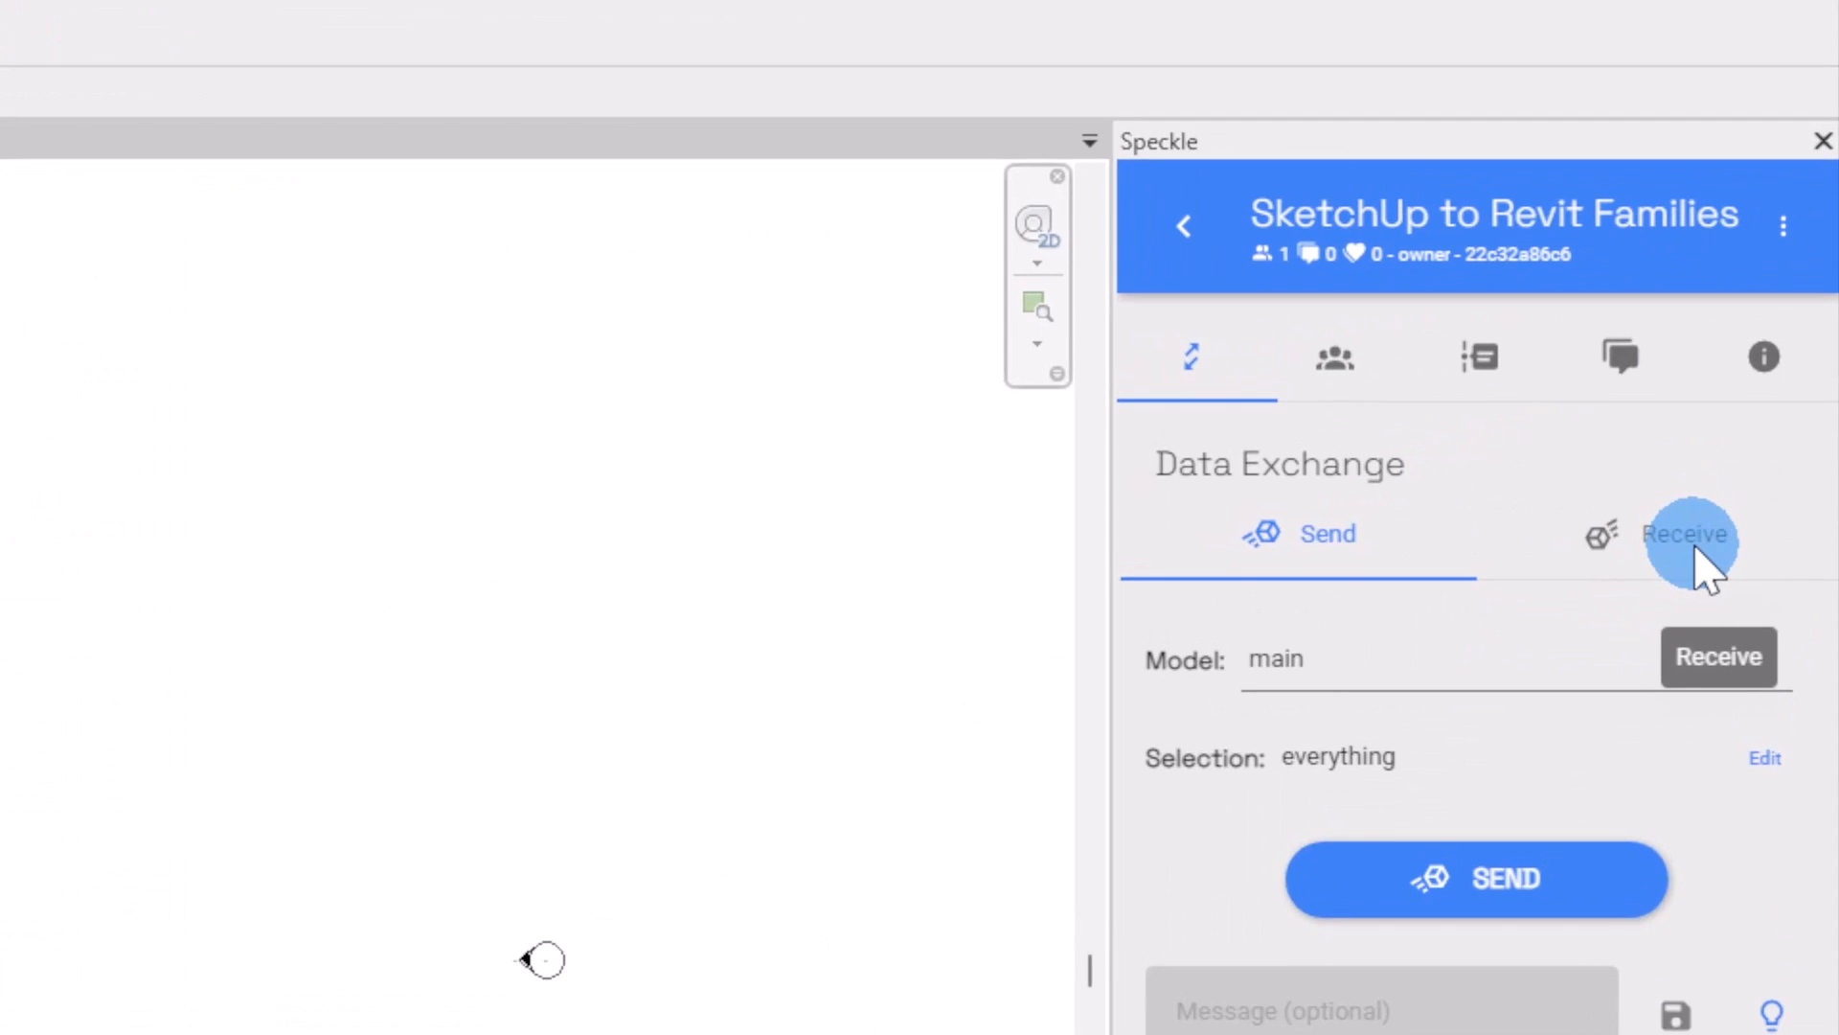
click(1756, 388)
click(1516, 1034)
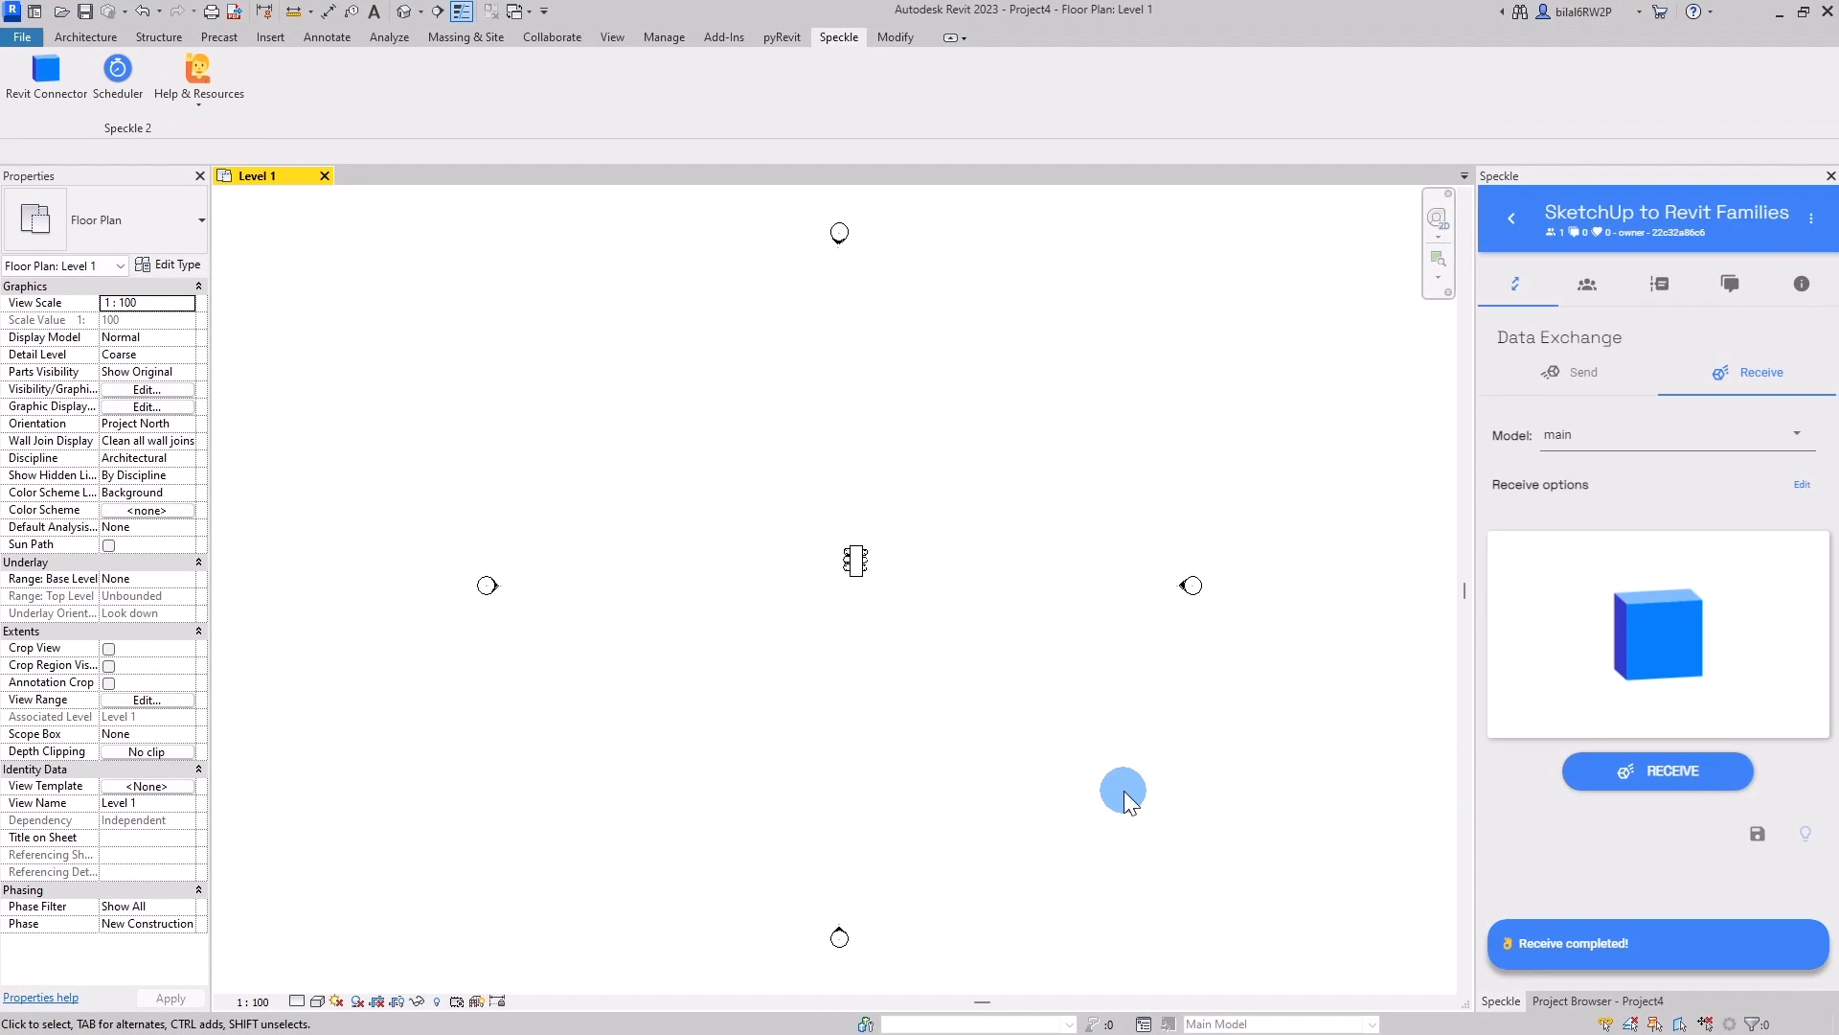
- Open the default 3D view of the received dining set and hide the level lines
scroll(843, 544, up, 5)
scroll(851, 543, up, 3)
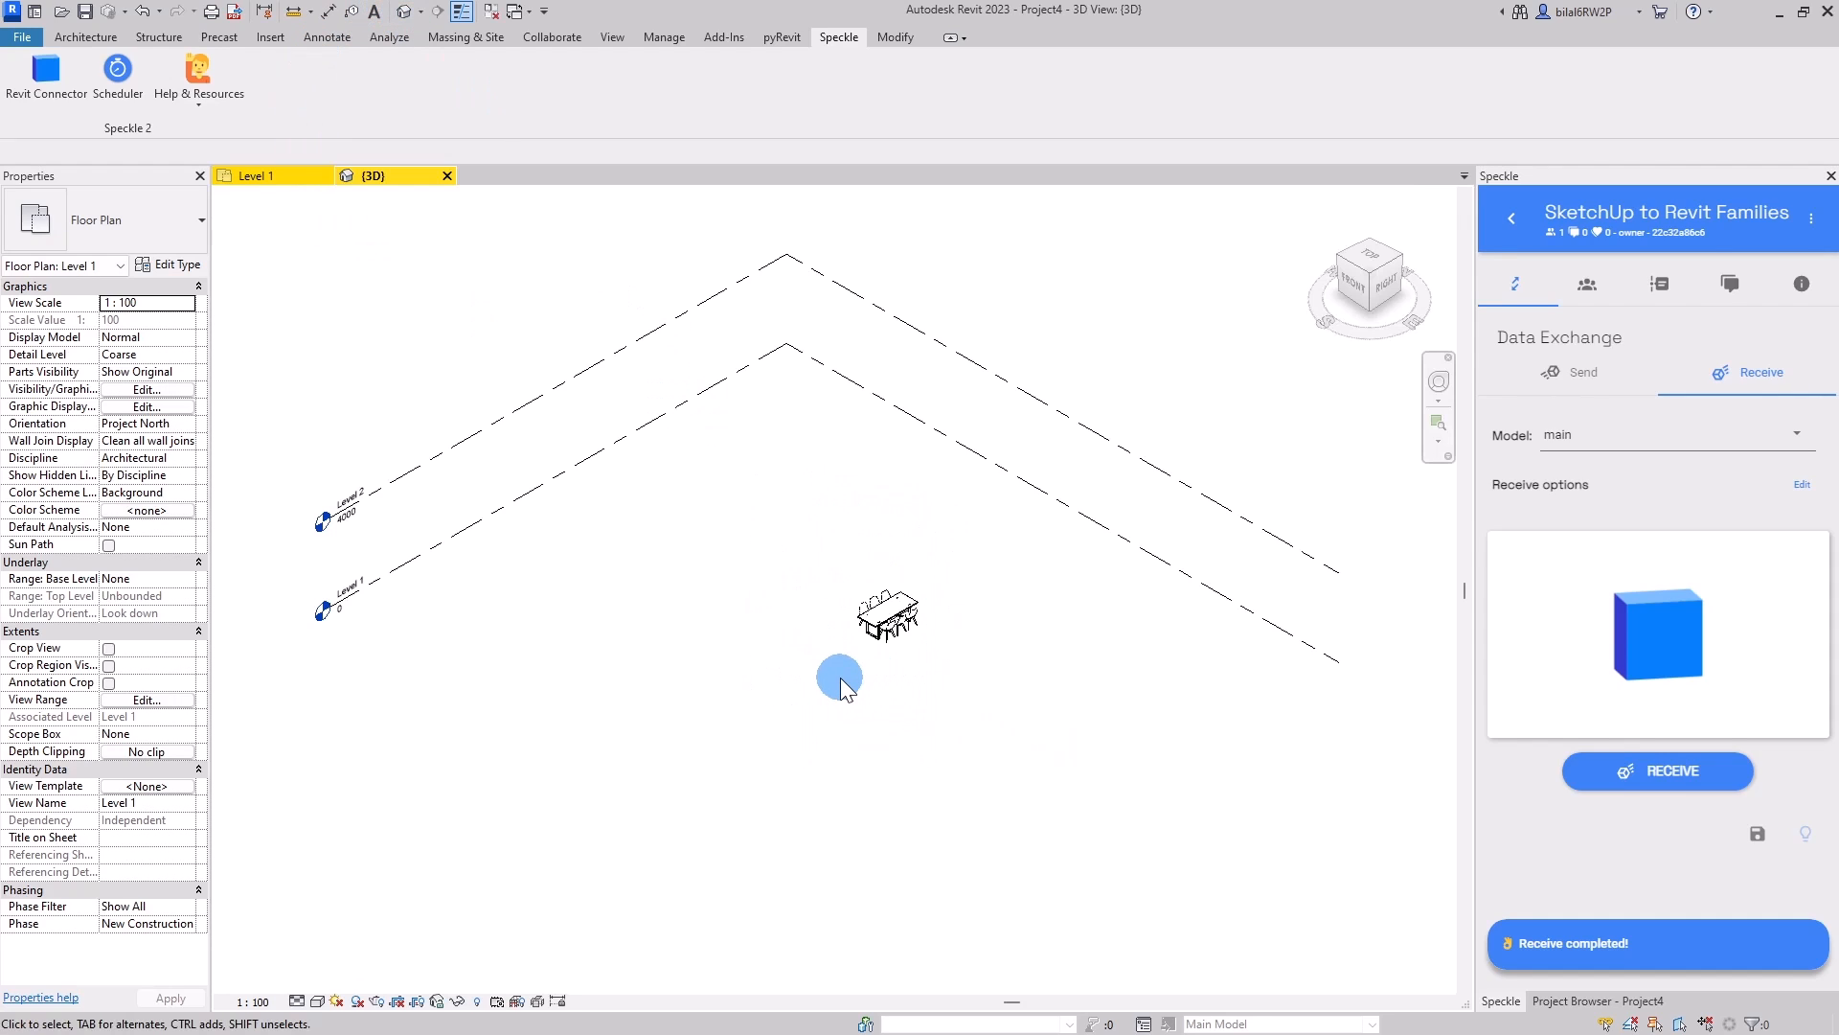
click(1113, 481)
key(h)
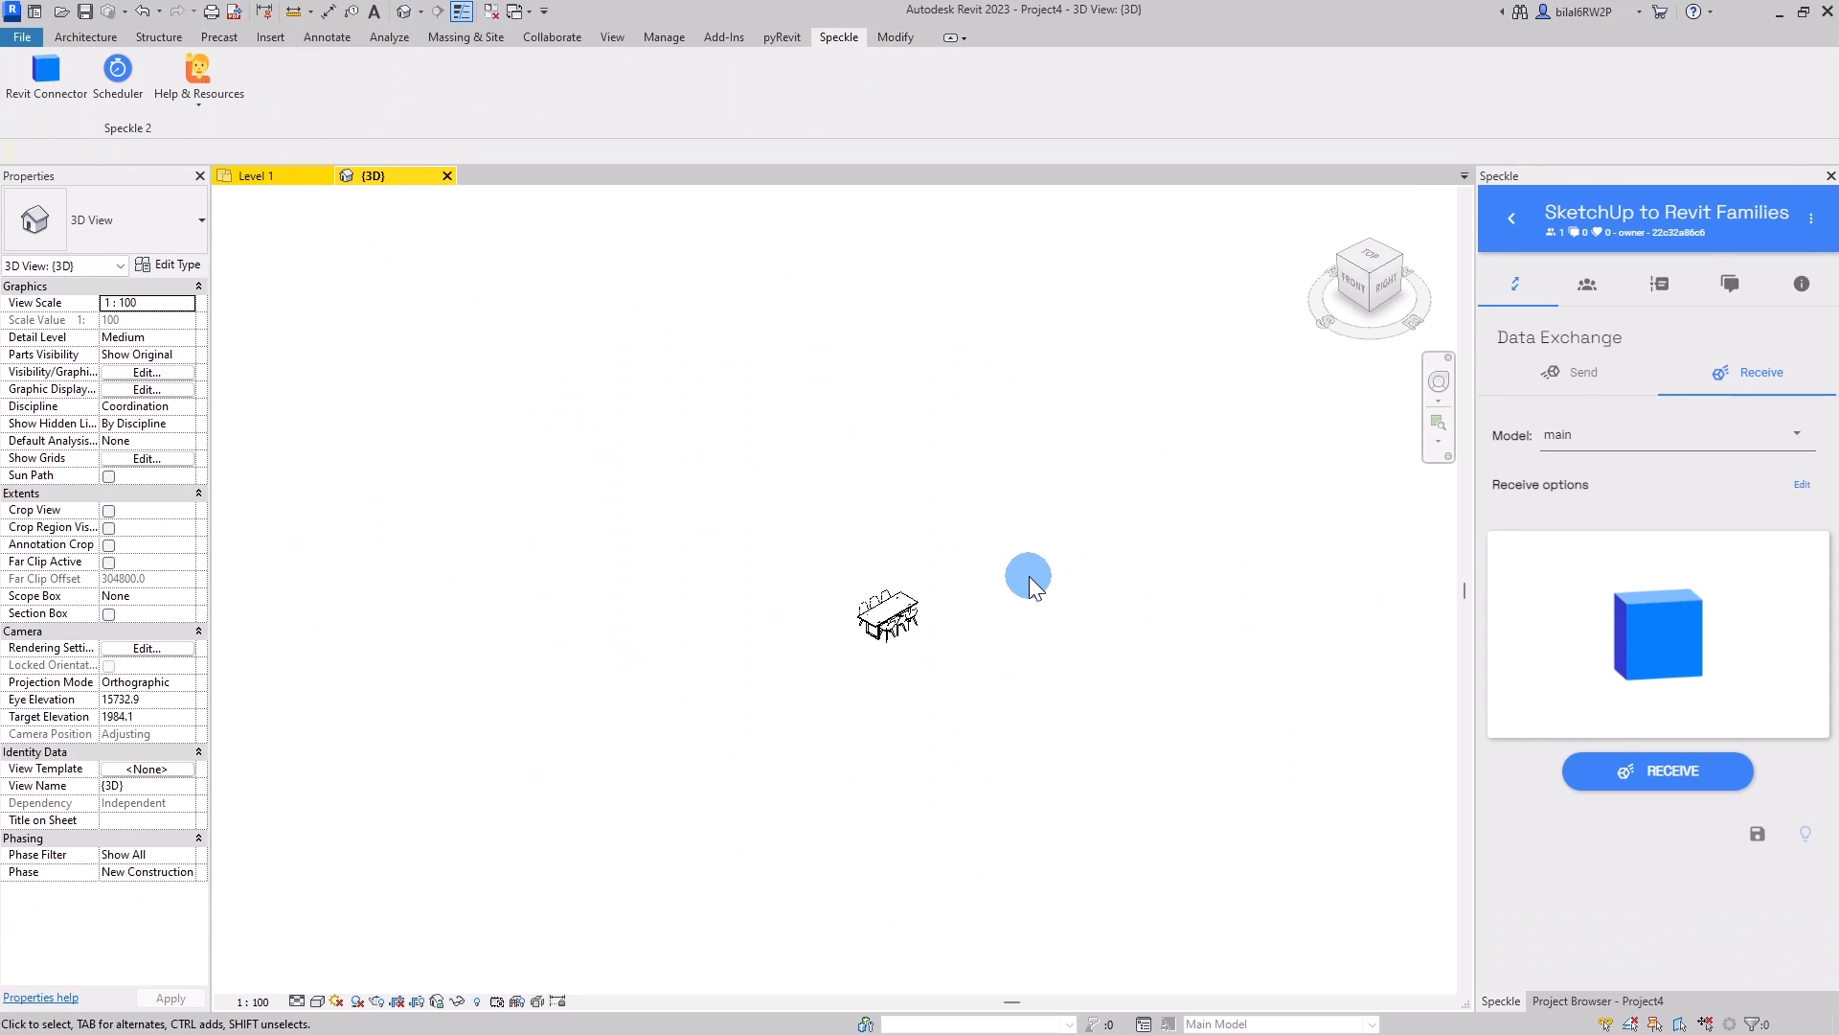
- Fit the dining set in the 3D view and set the visual style to Shaded
middle_click(1029, 577)
middle_click(1029, 577)
shift+middle_drag(1008, 952, 976, 815)
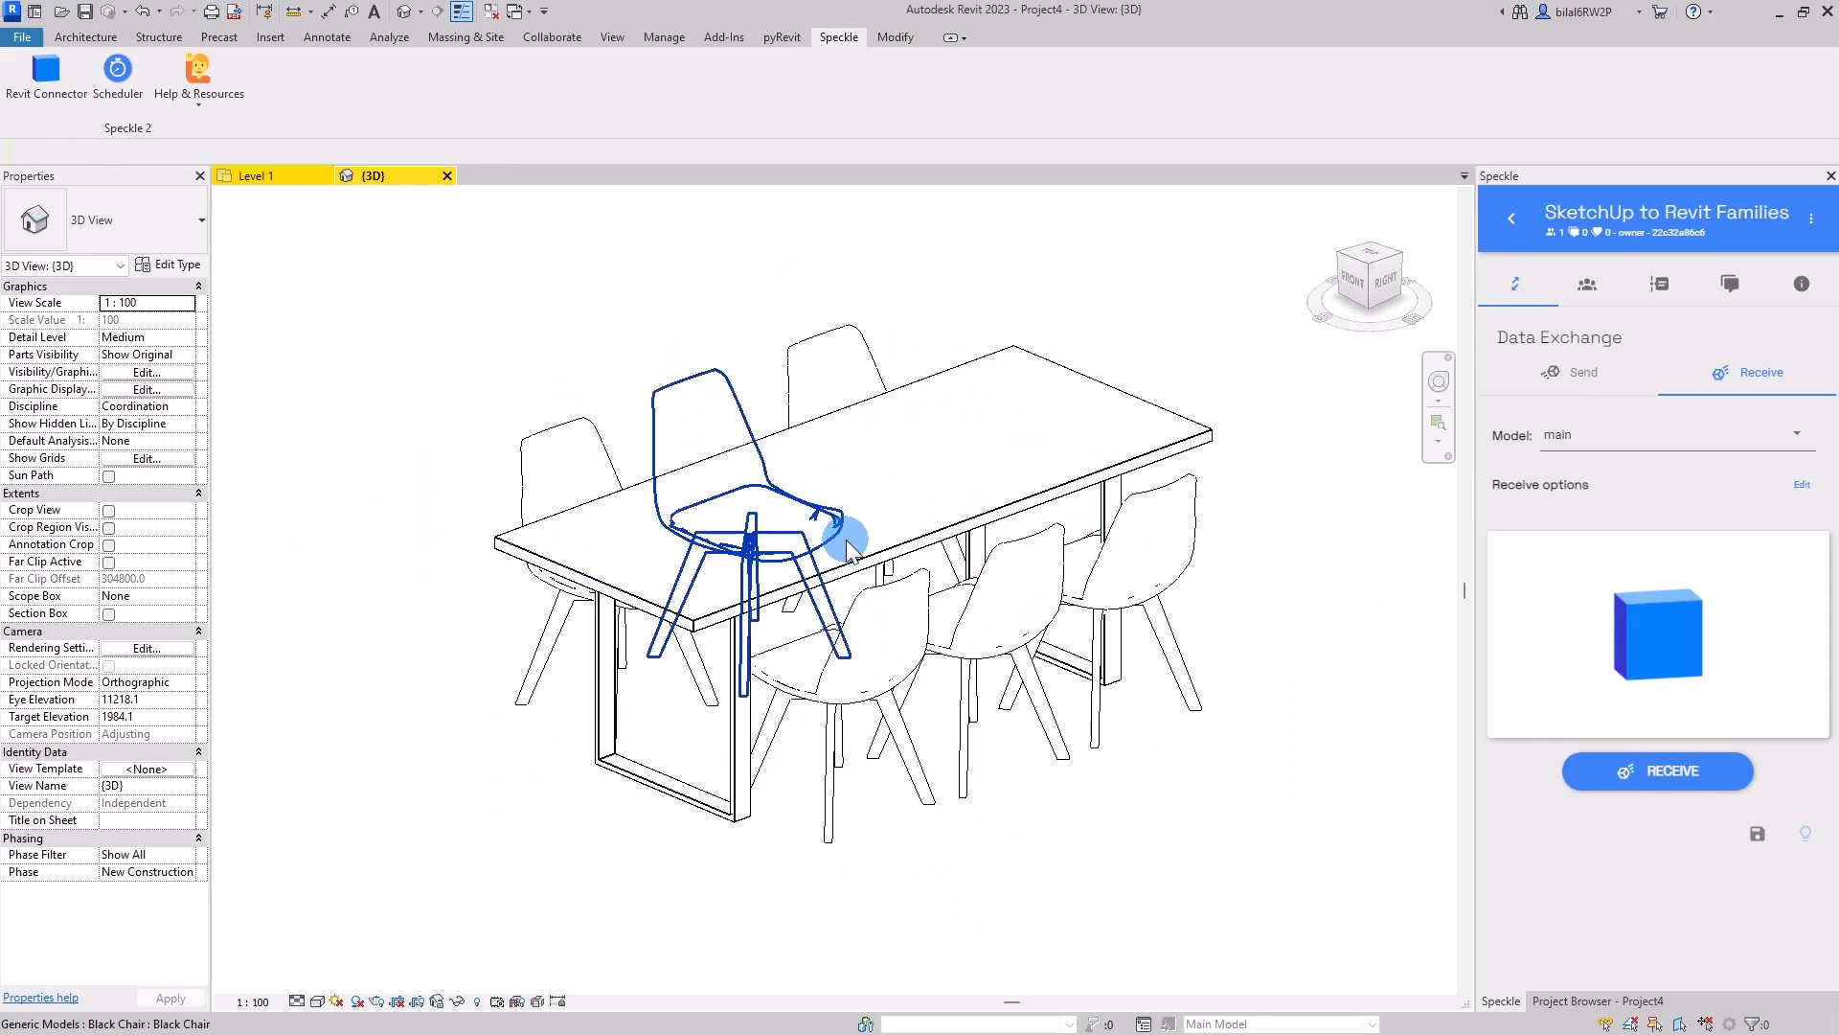
scroll(845, 536, up, 1)
key(s)
key(d)
shift+middle_drag(645, 821, 1314, 833)
- Compare the nearest chair's Revit family name with its component definition in SketchUp, closing the Speckle window there
click(784, 762)
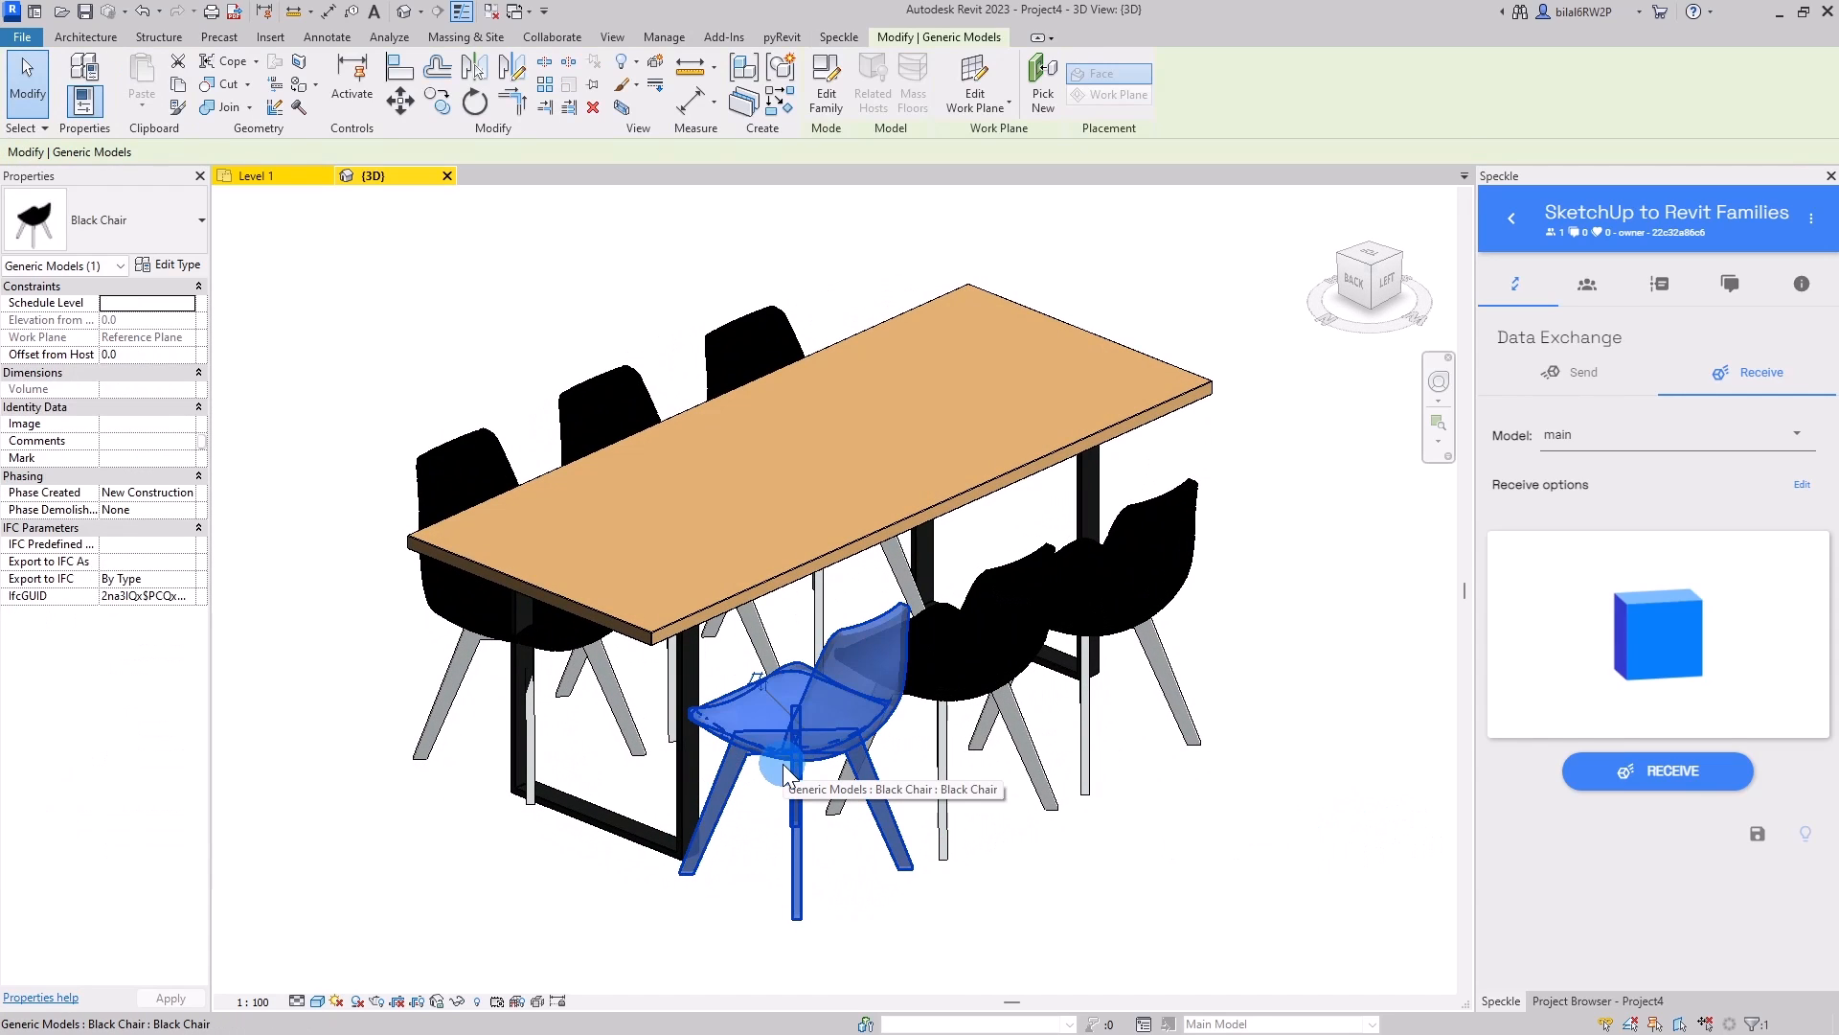
click(86, 231)
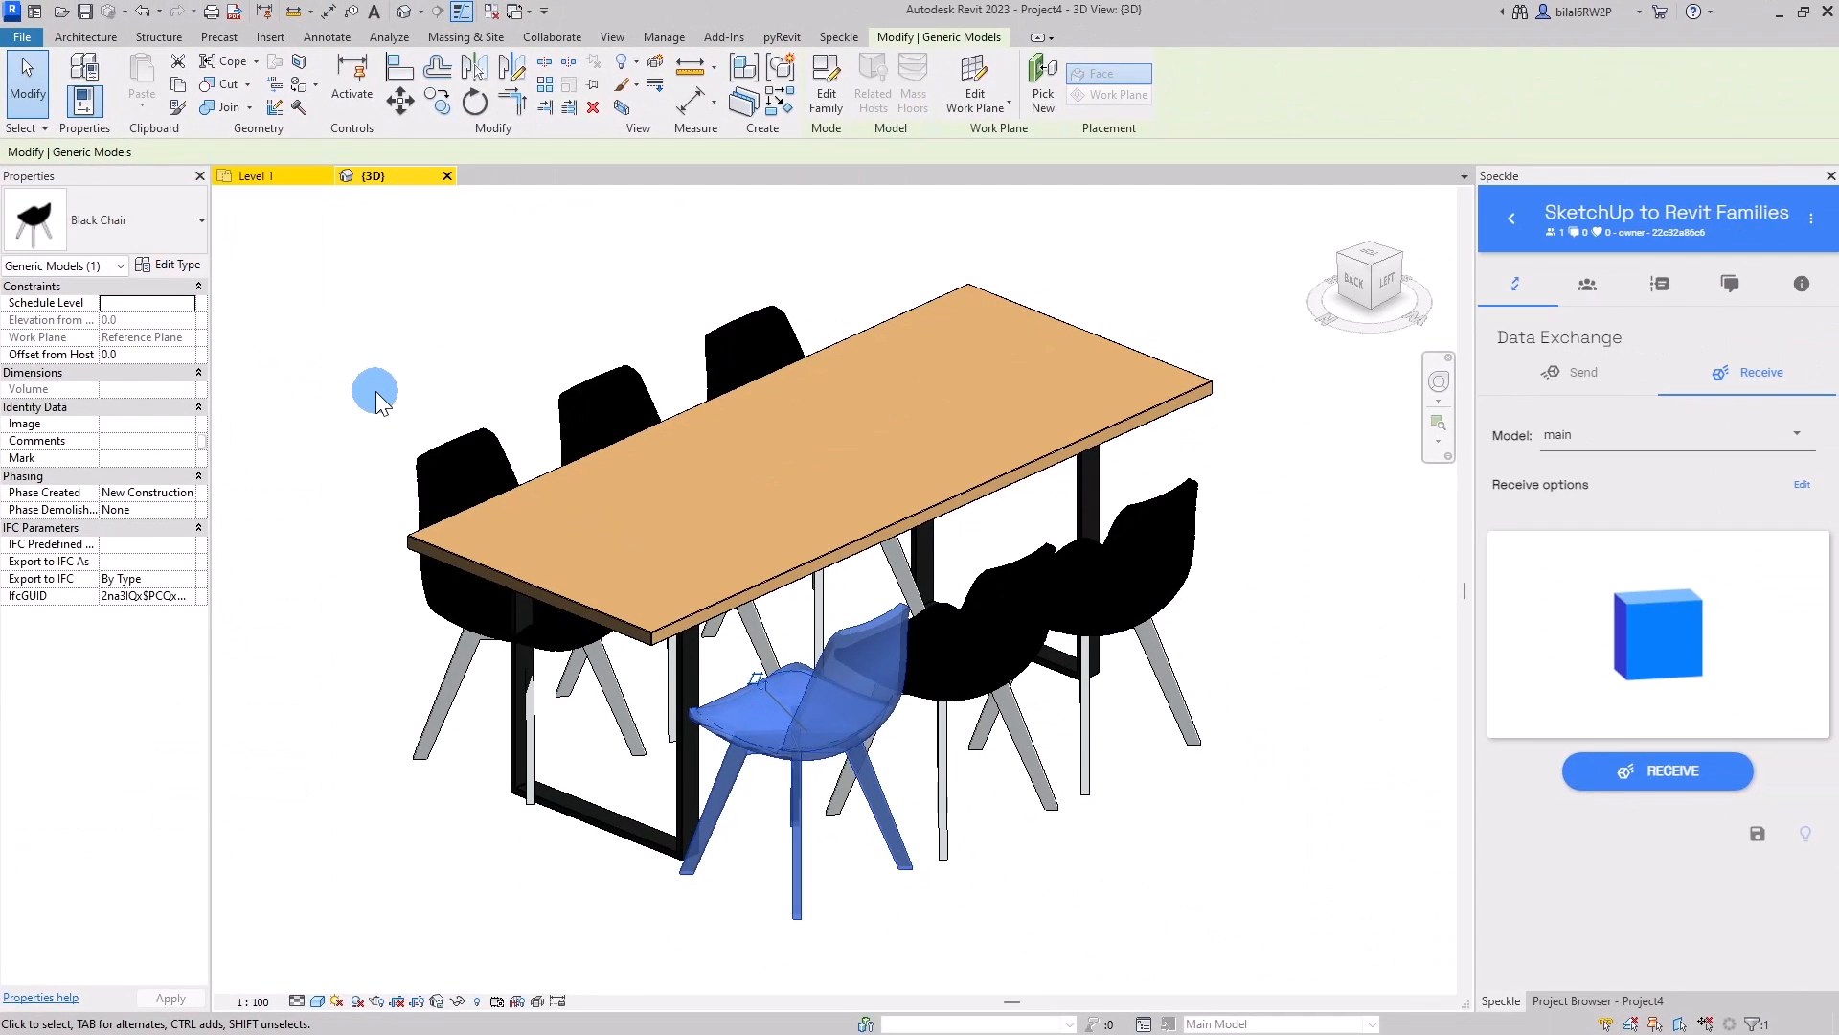
click(751, 623)
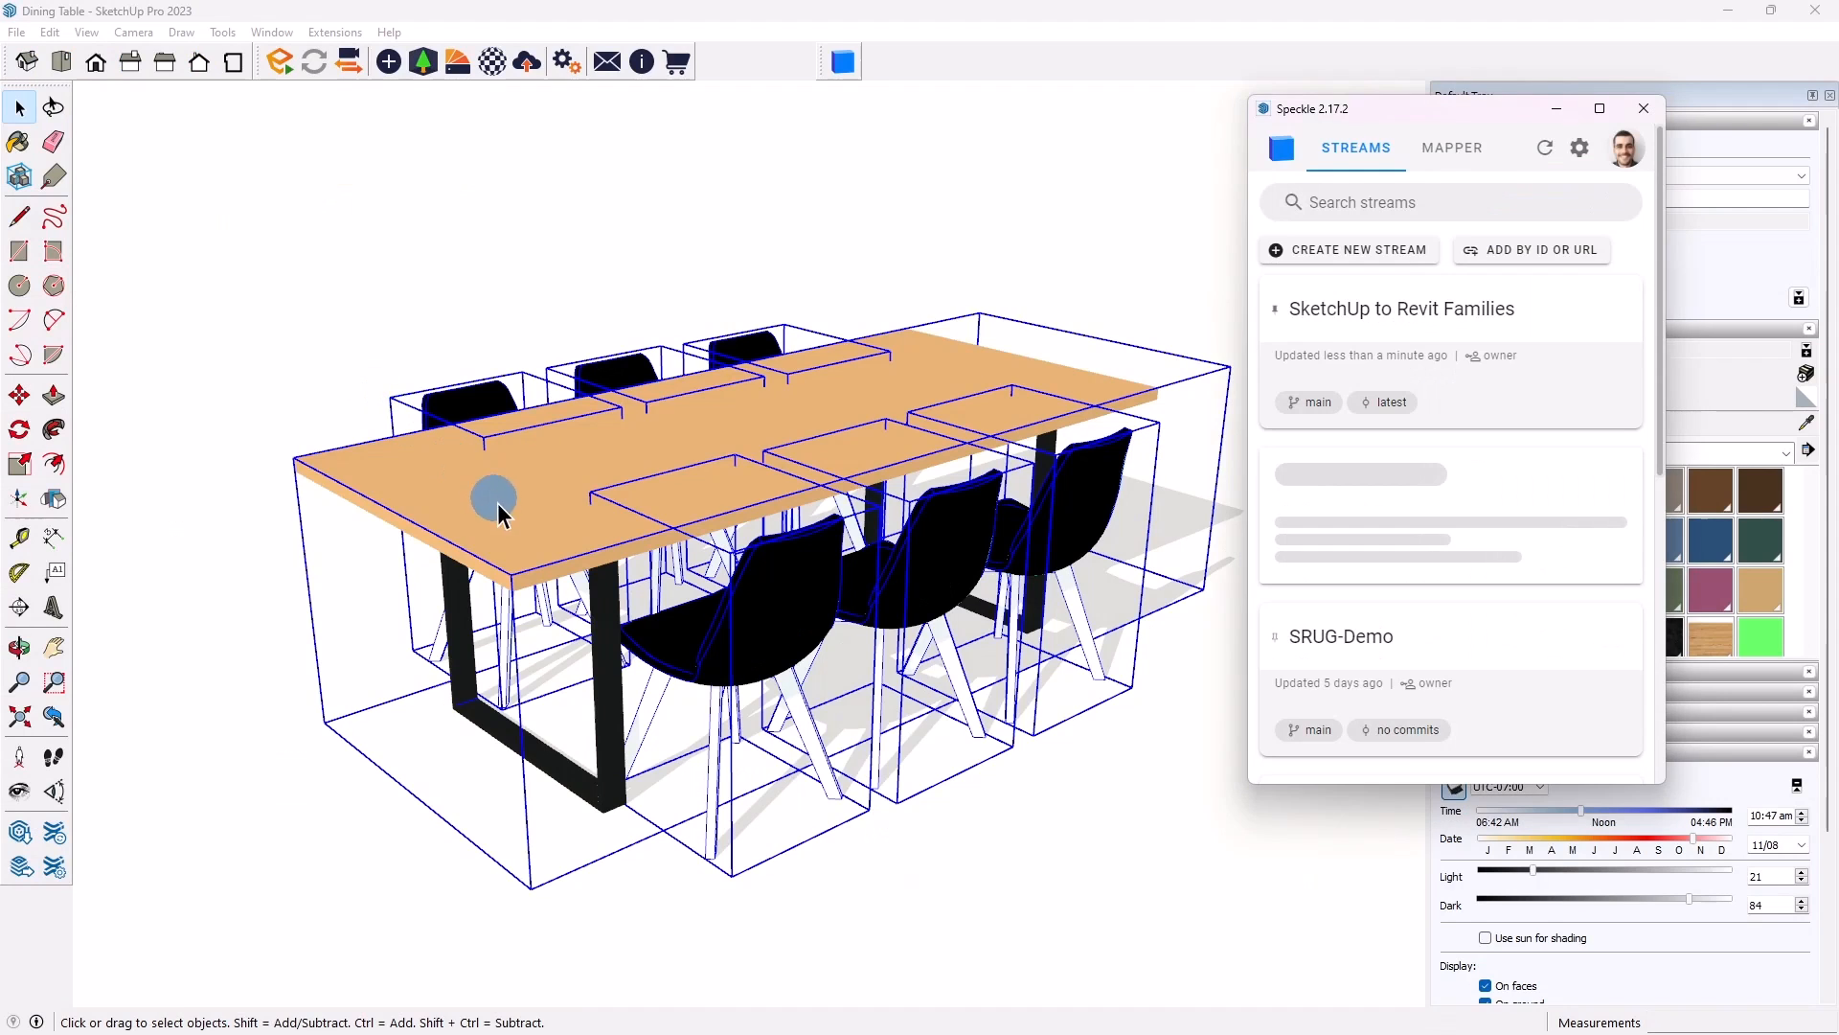
click(422, 423)
click(738, 647)
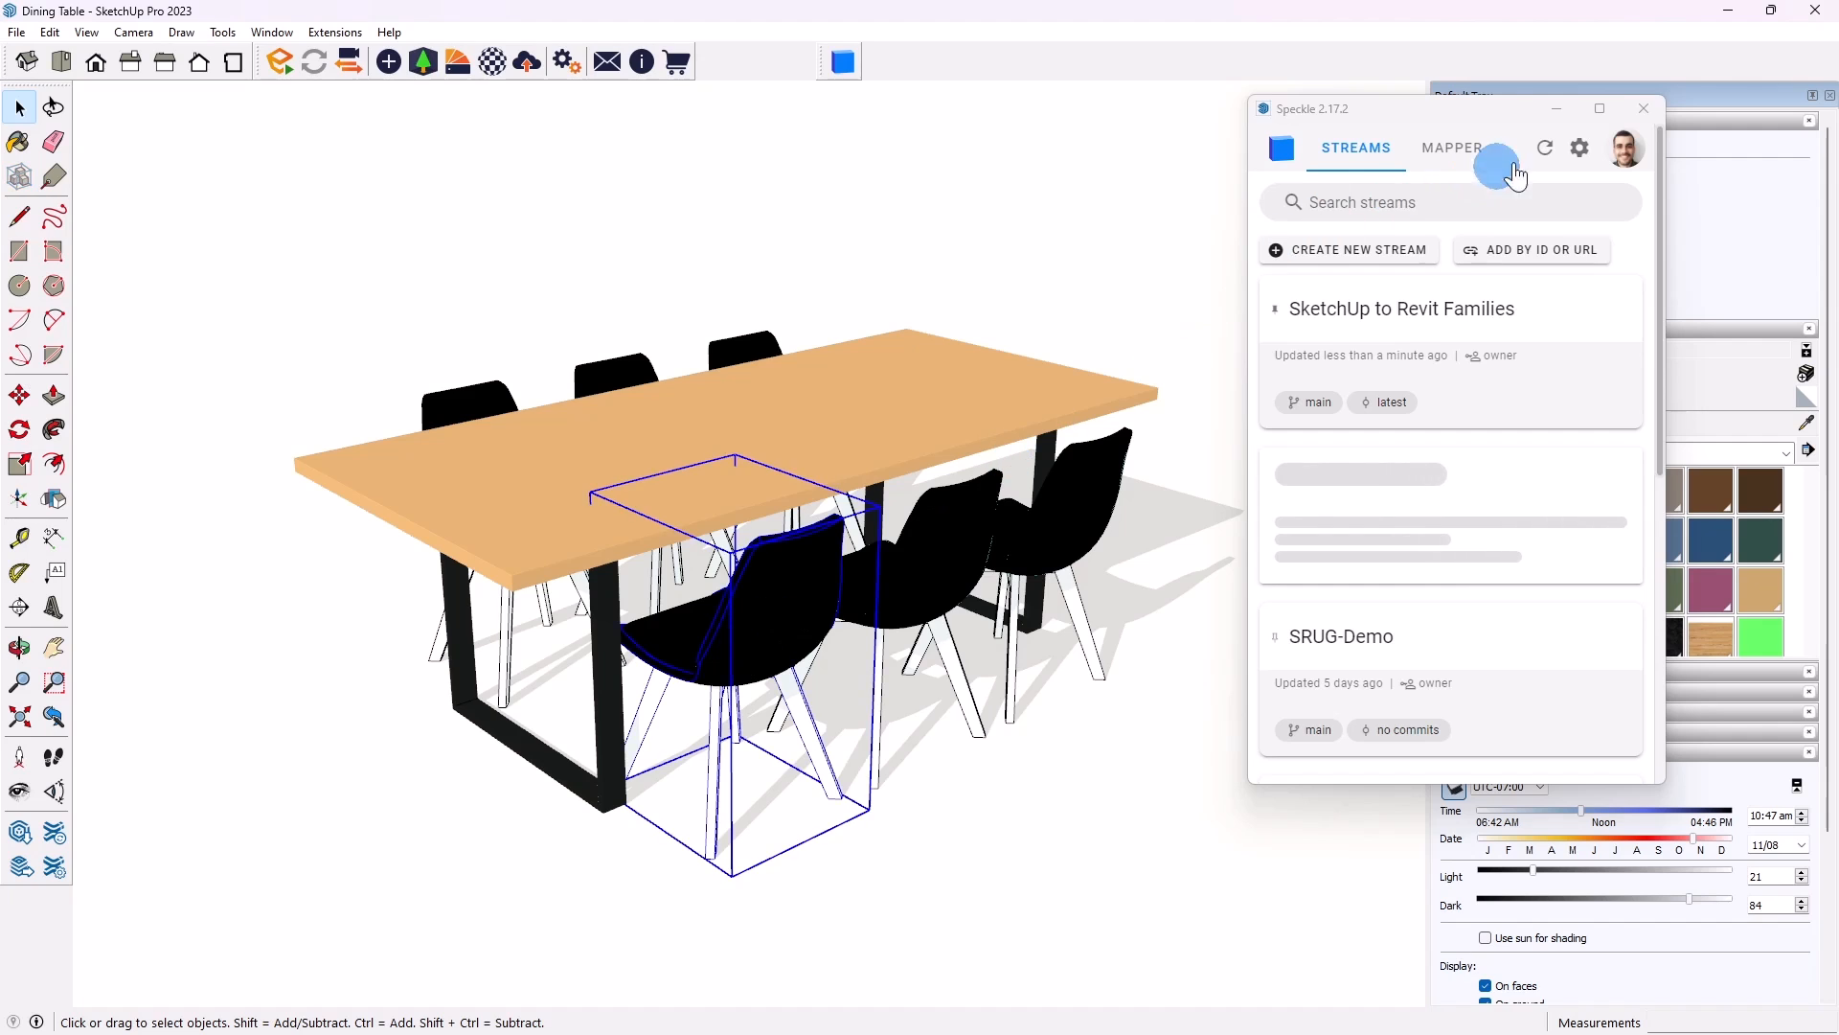
click(1644, 108)
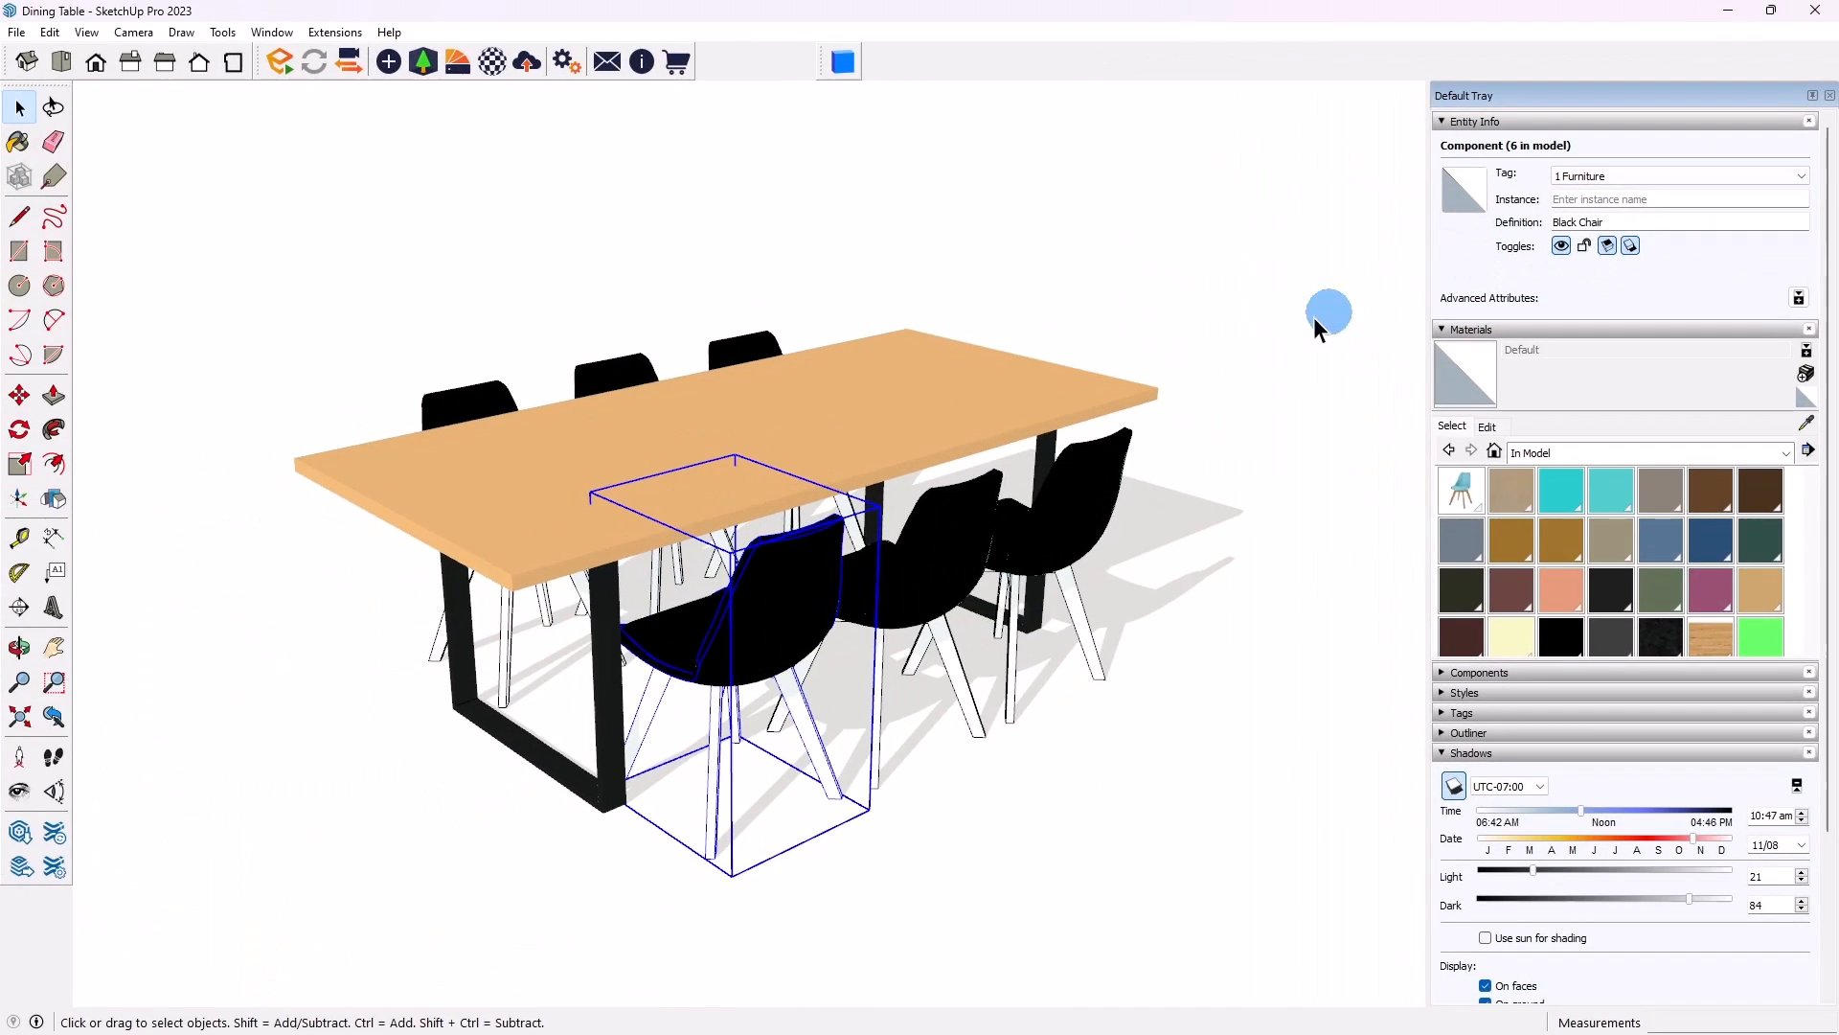
click(1245, 331)
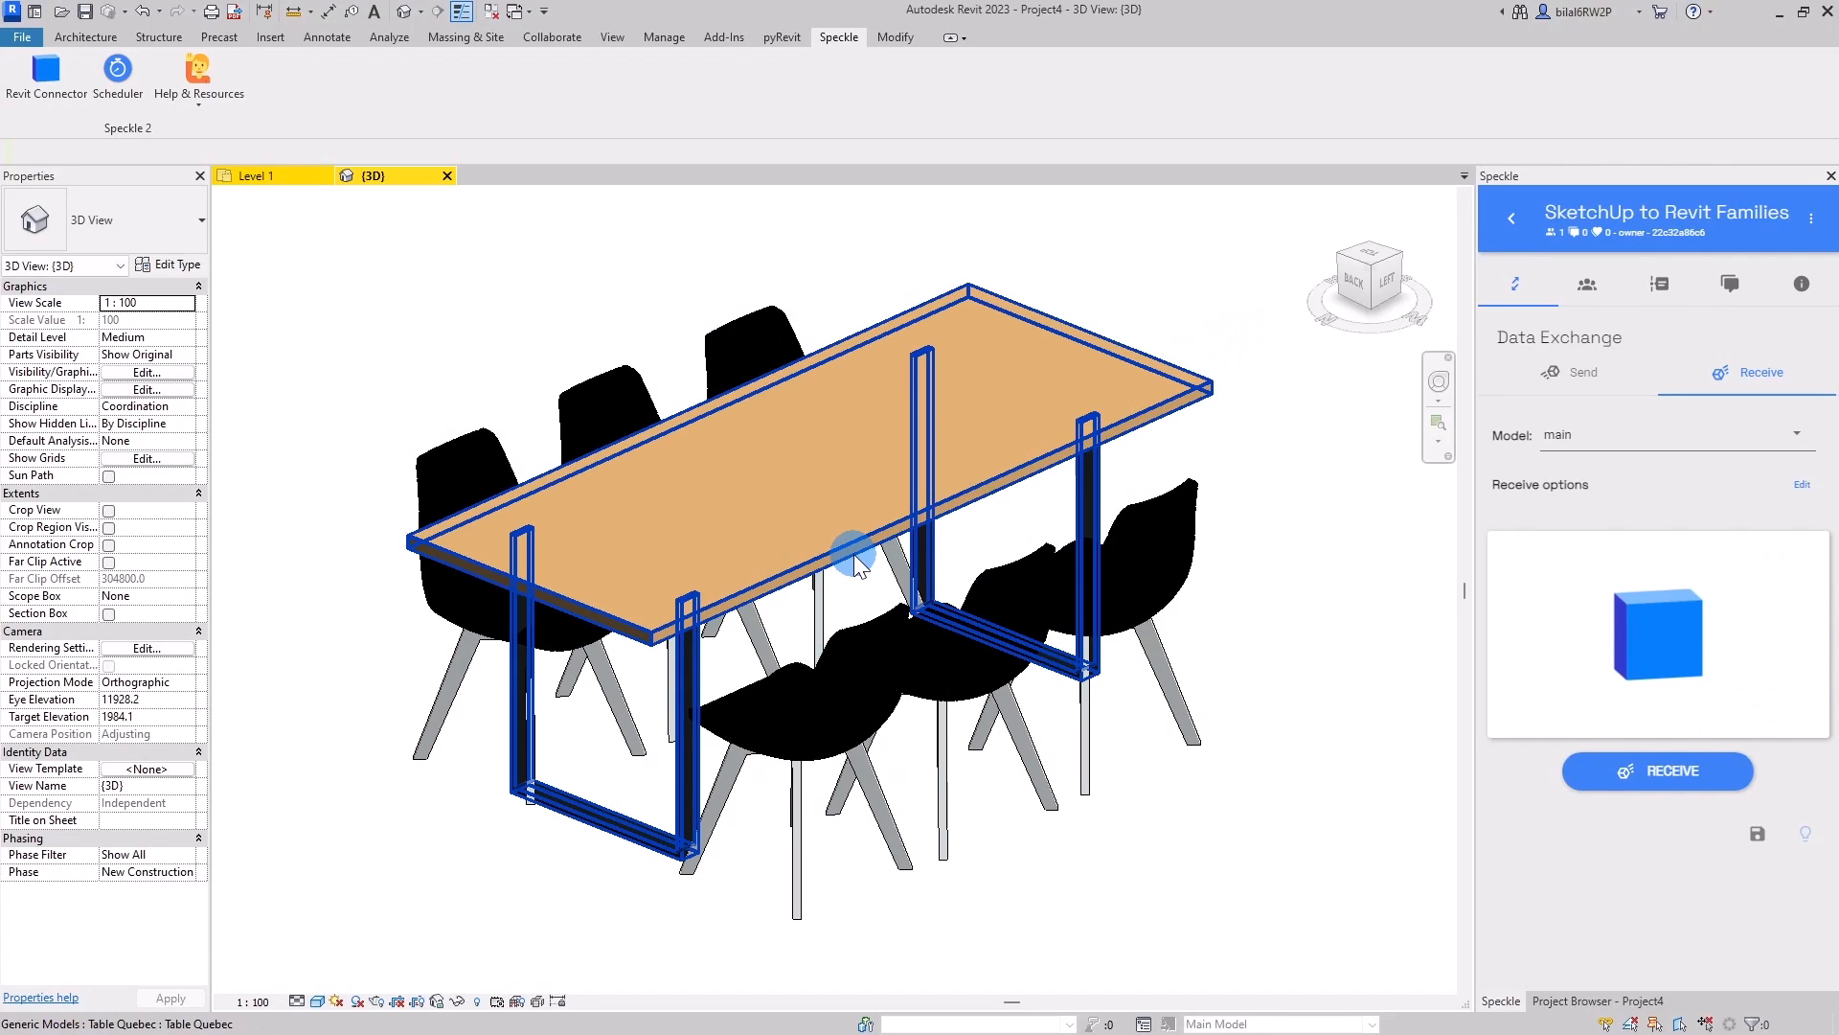
- Compare the table's family name in Revit with its component definition in SketchUp, and return to Revit
click(855, 563)
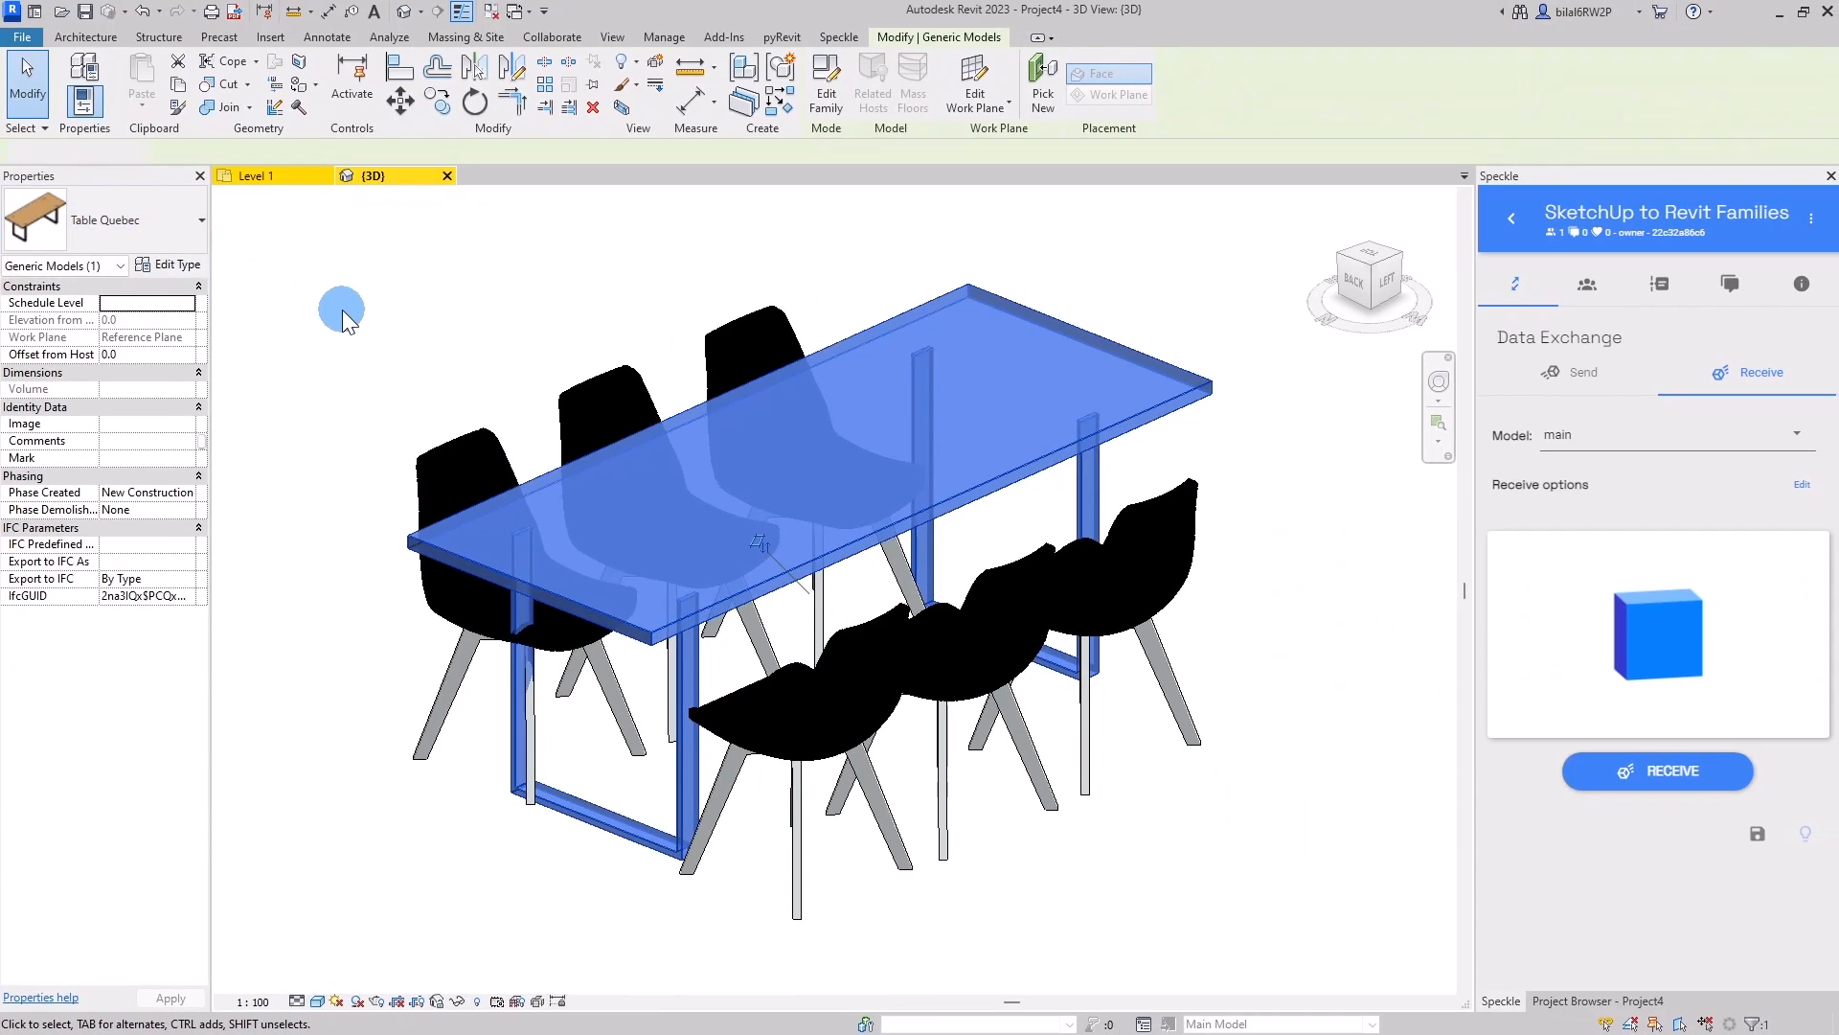
click(684, 472)
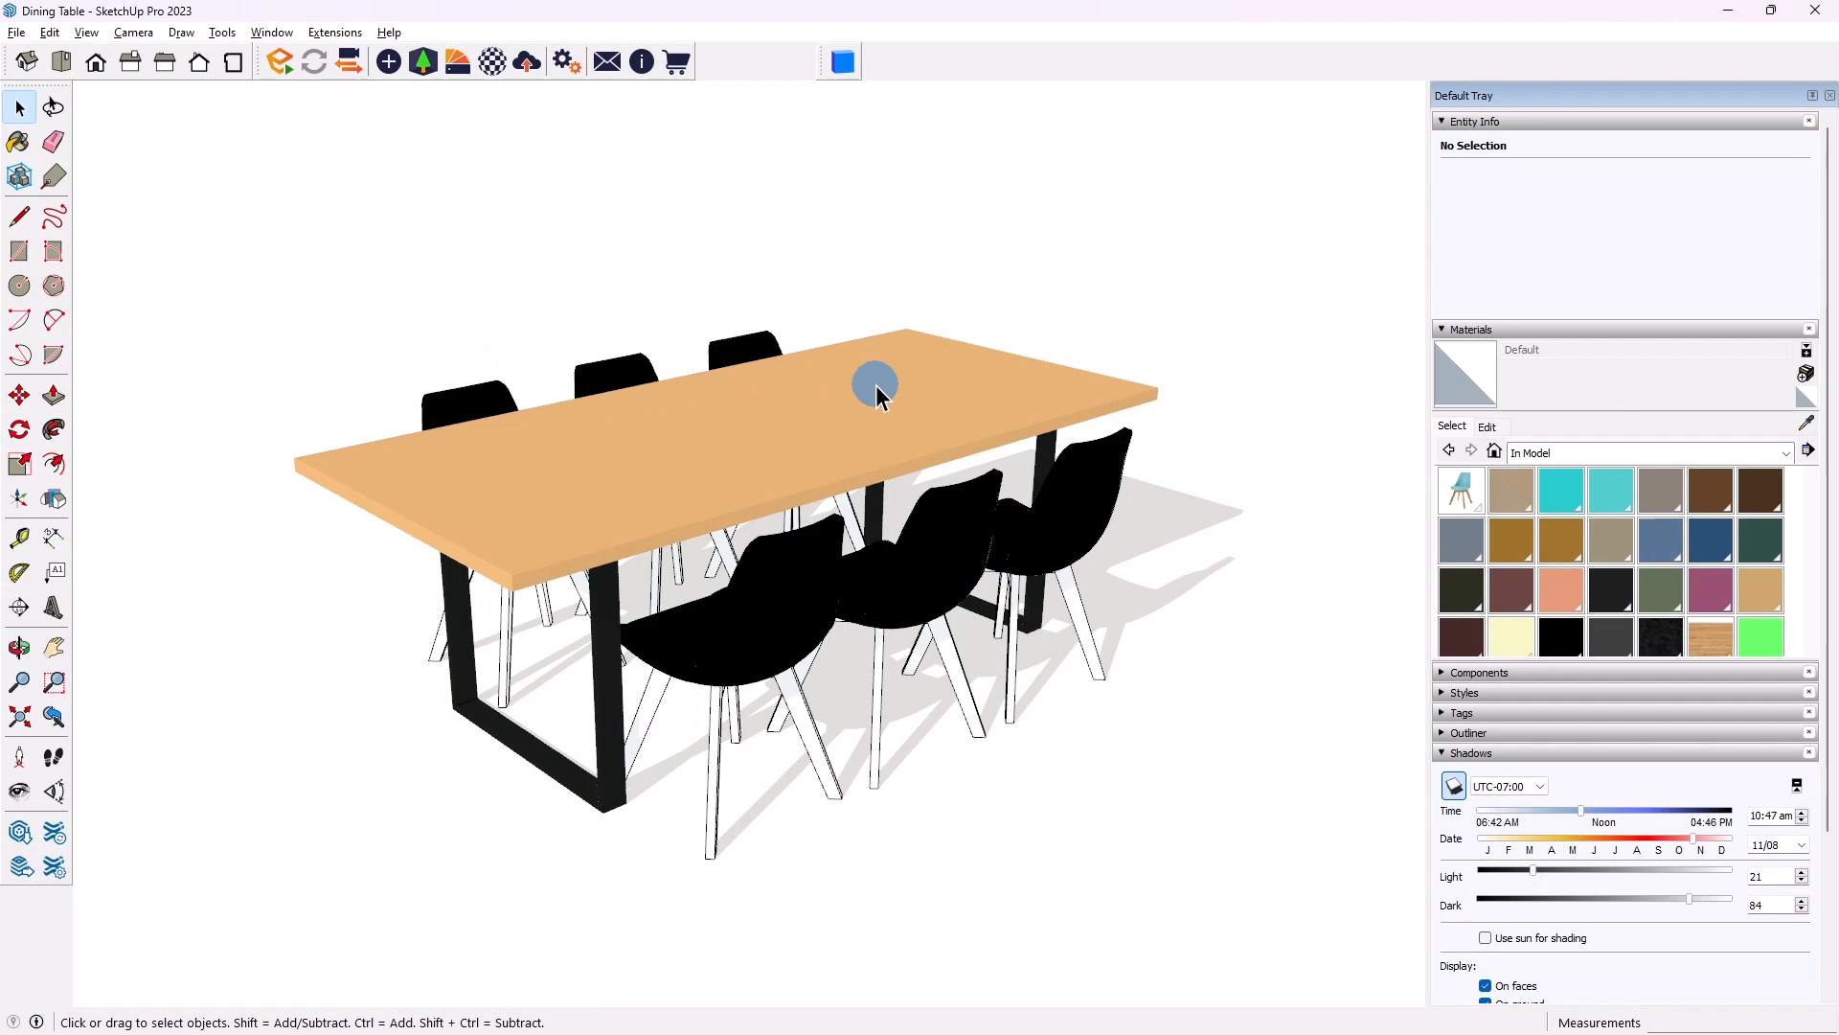
click(879, 394)
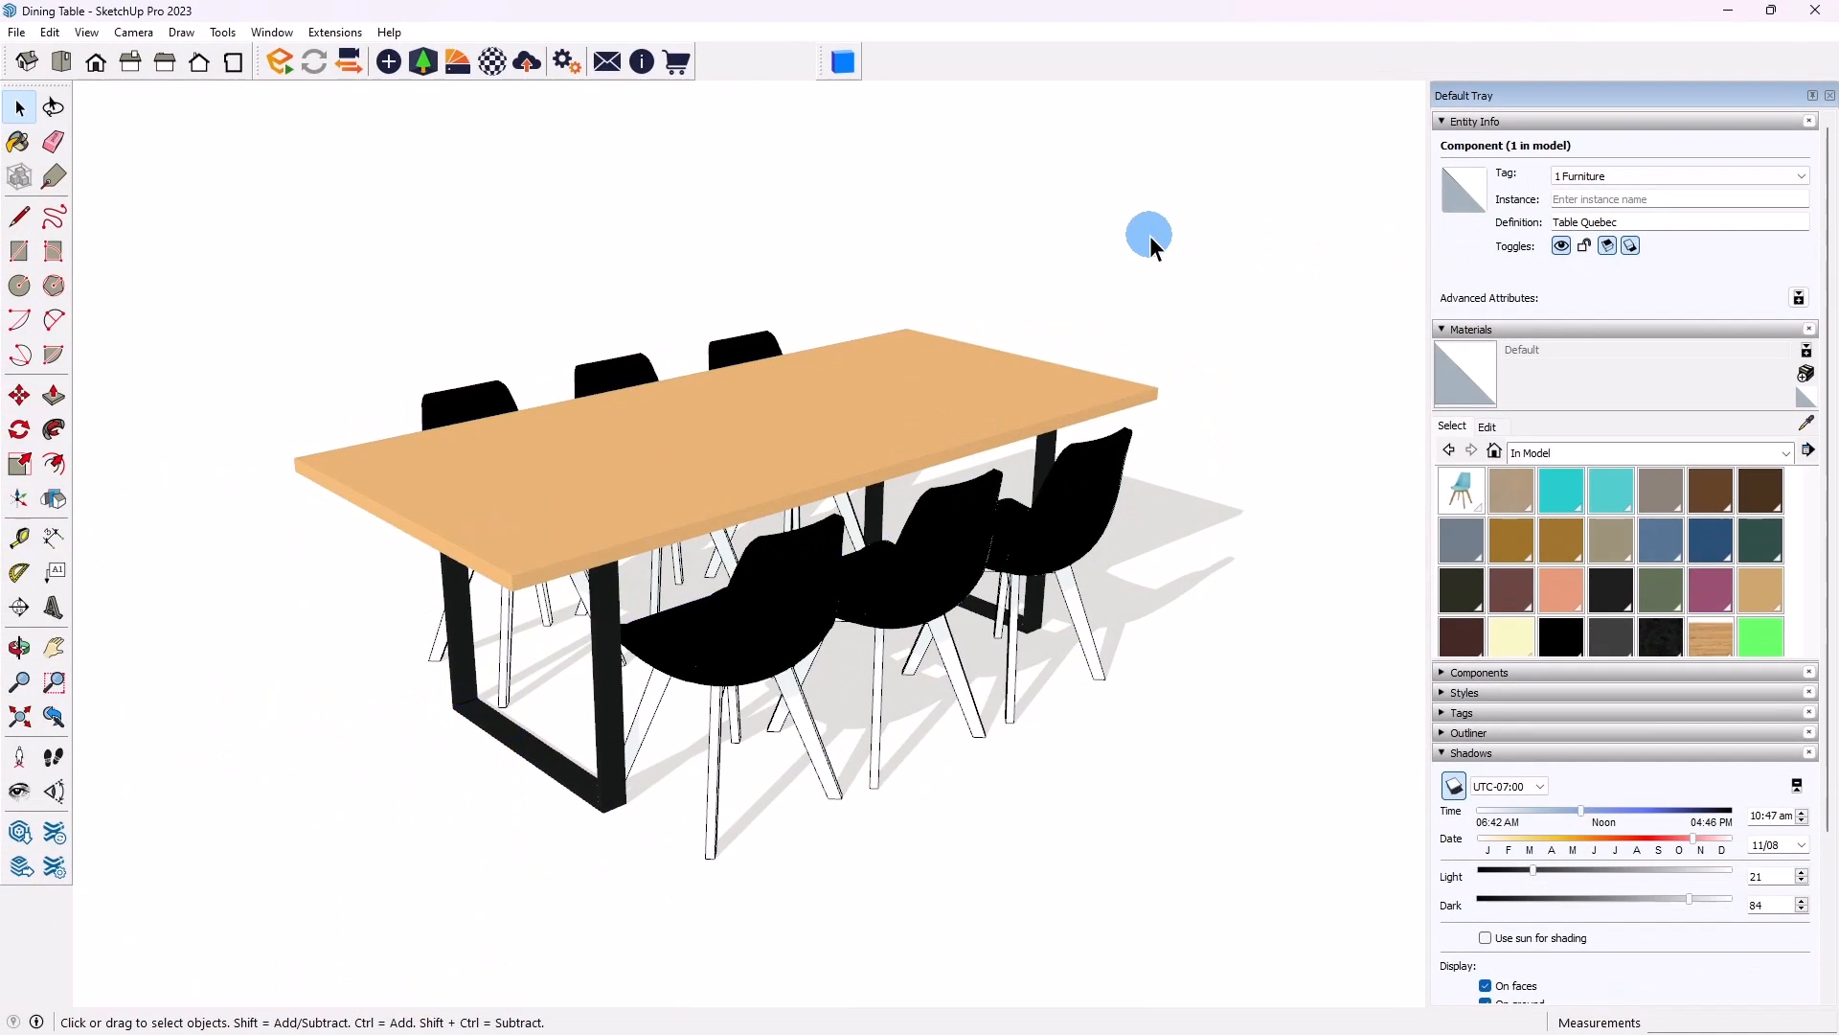
click(985, 280)
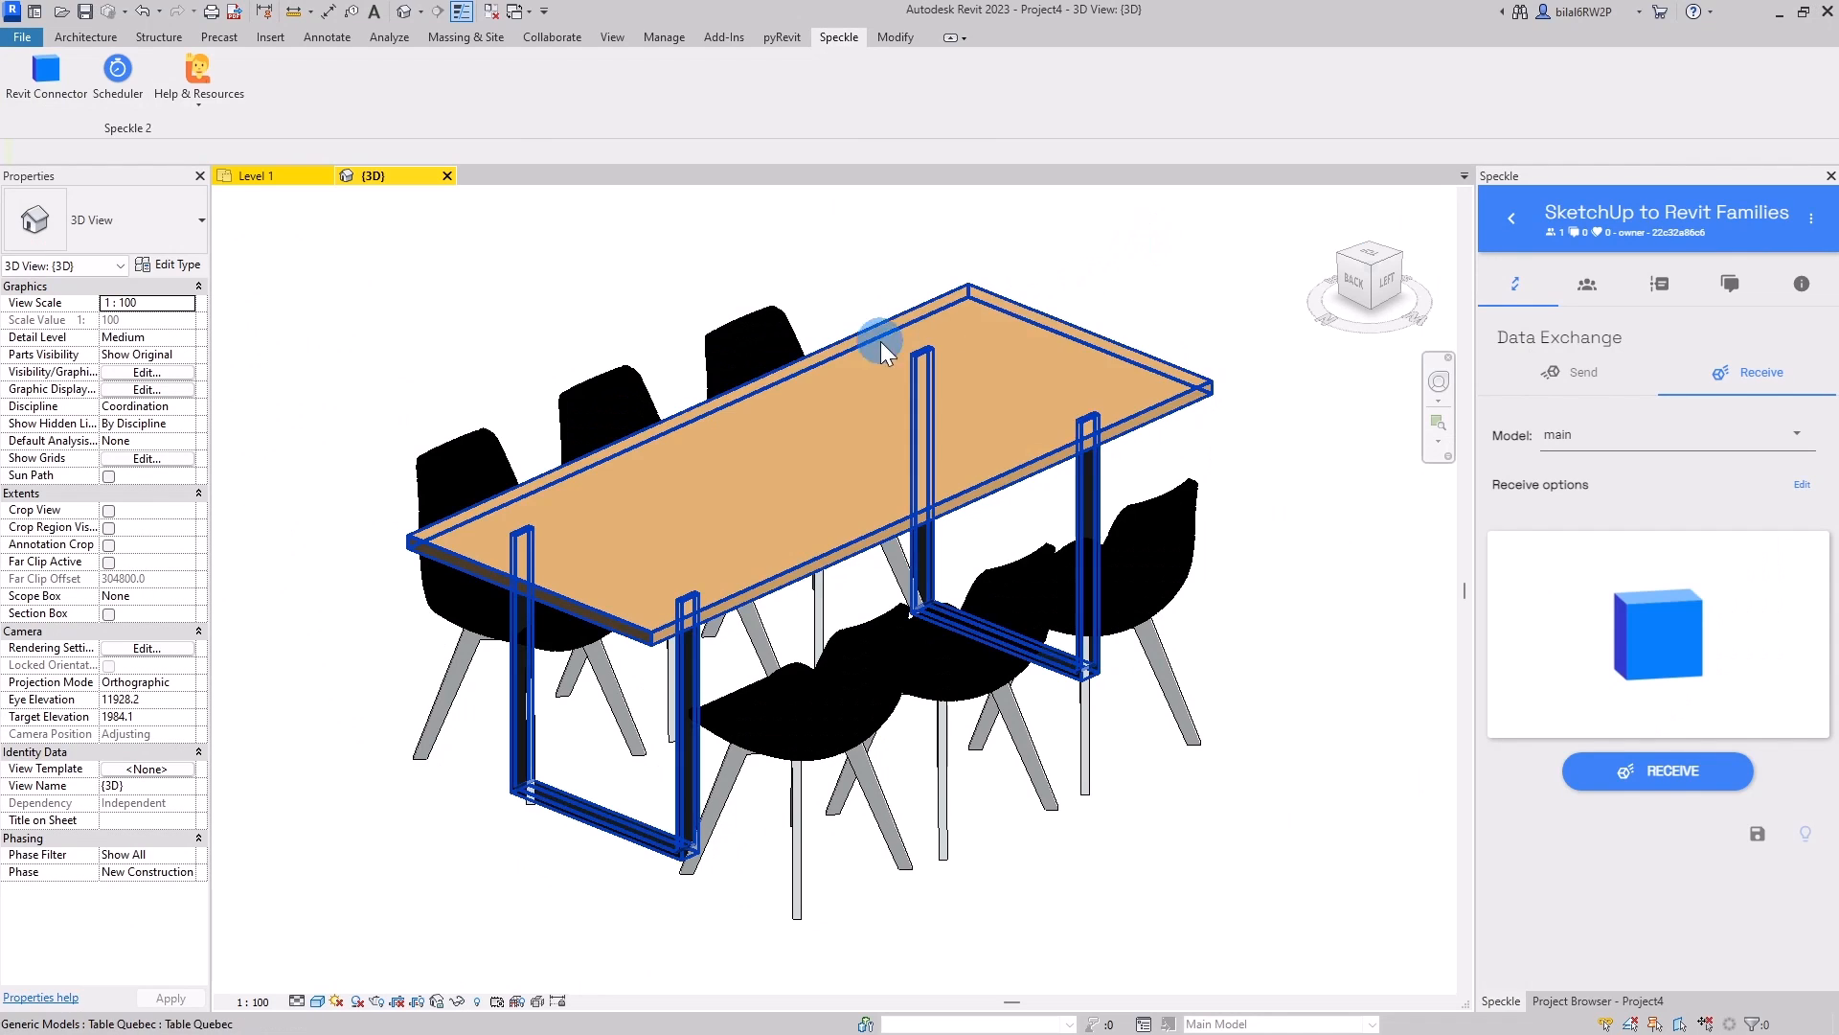
click(802, 259)
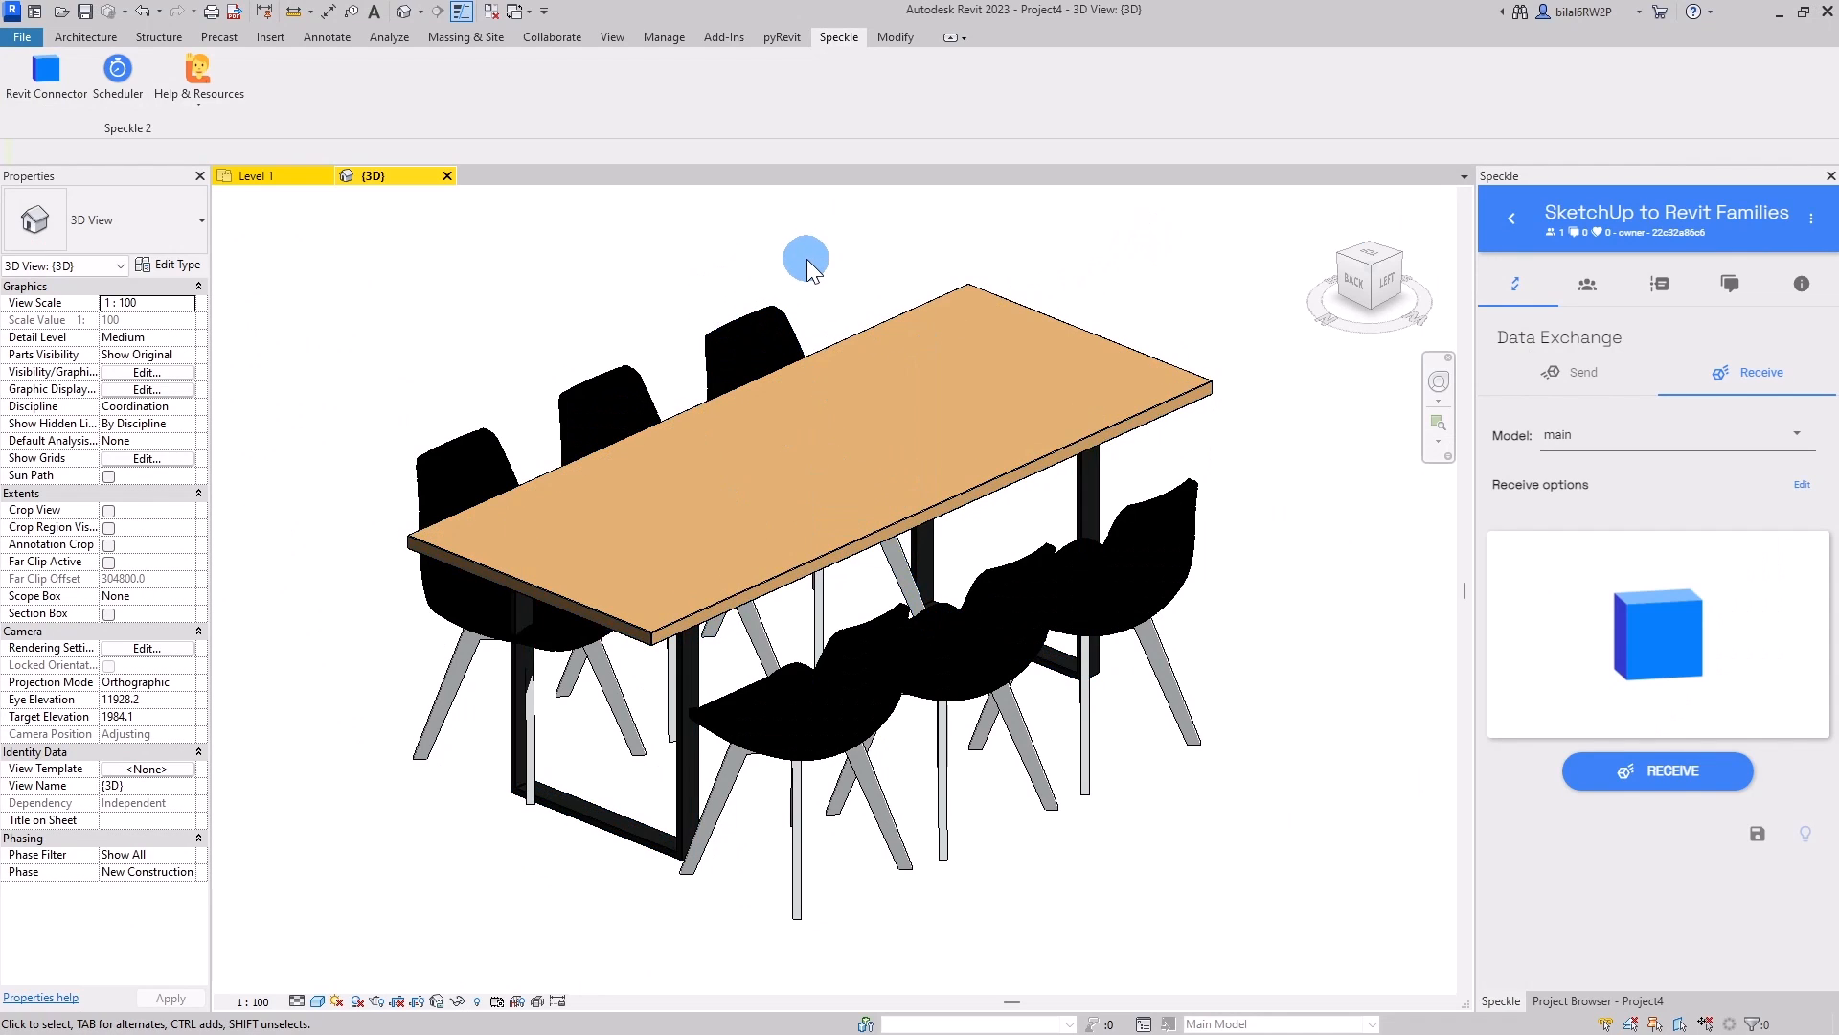